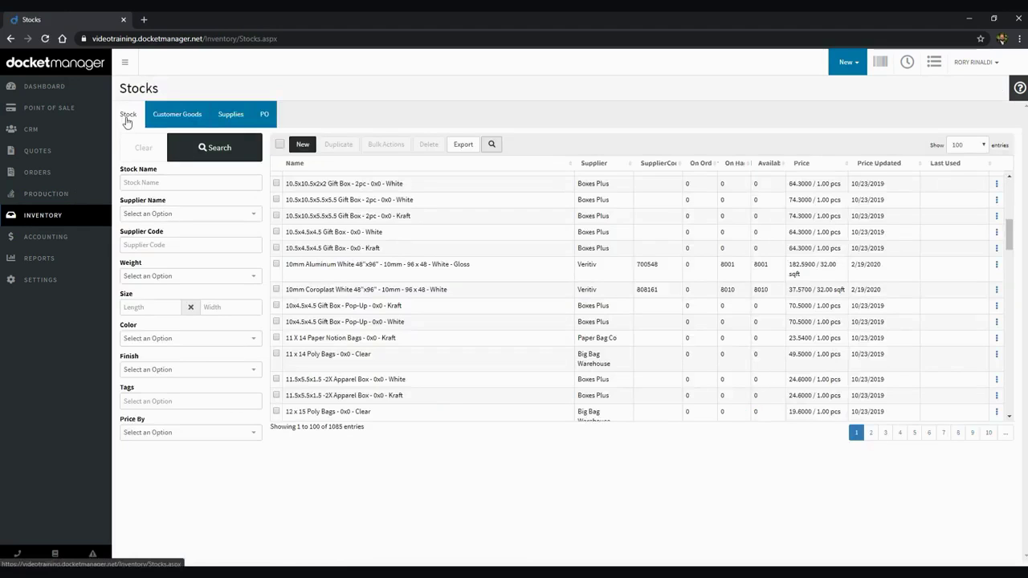
Start a new stock item and name it "House Silk Text".
left_click(308, 149)
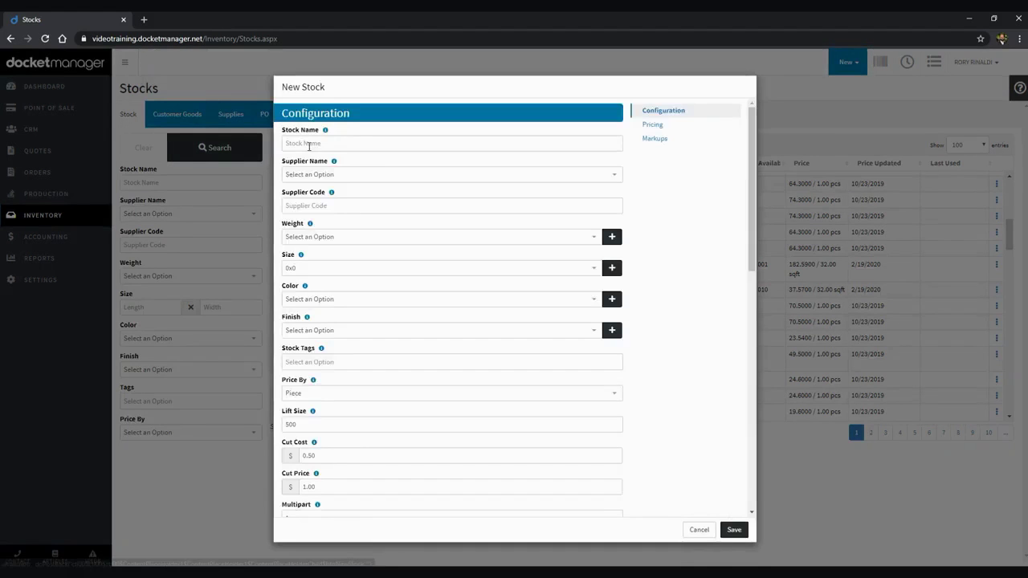
left_click(311, 149)
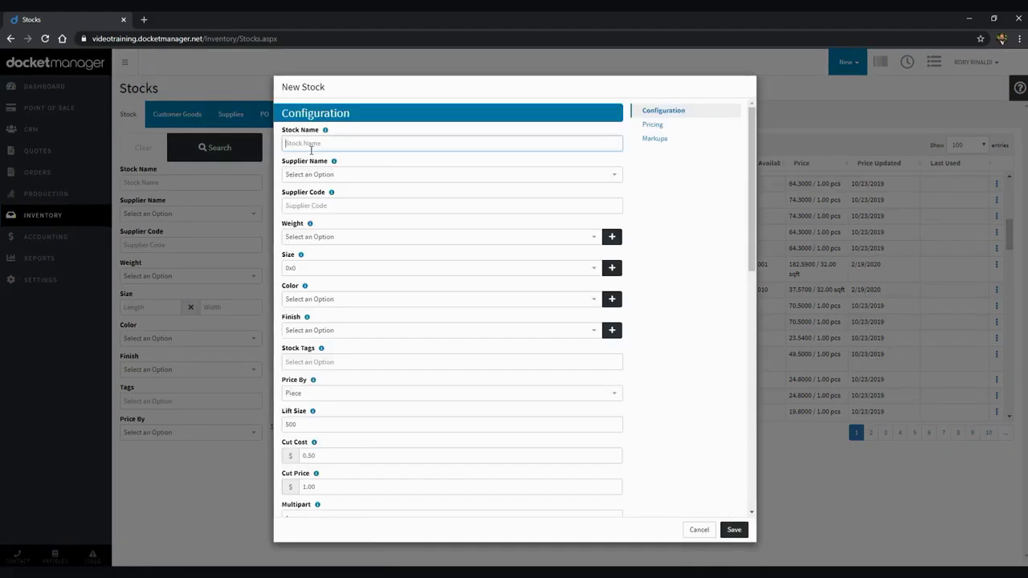
type("House Si")
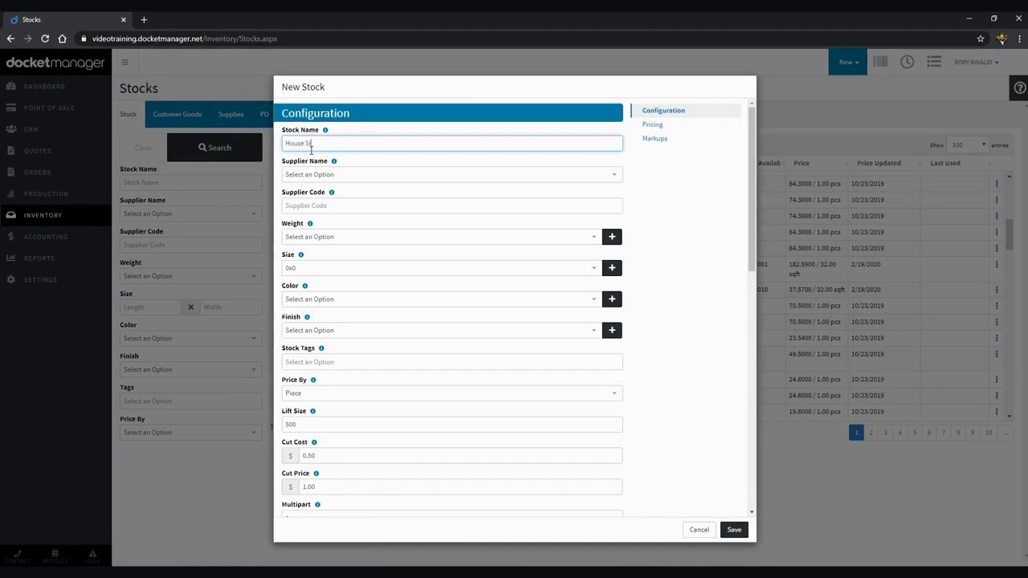
type("lk Text")
key("Tab")
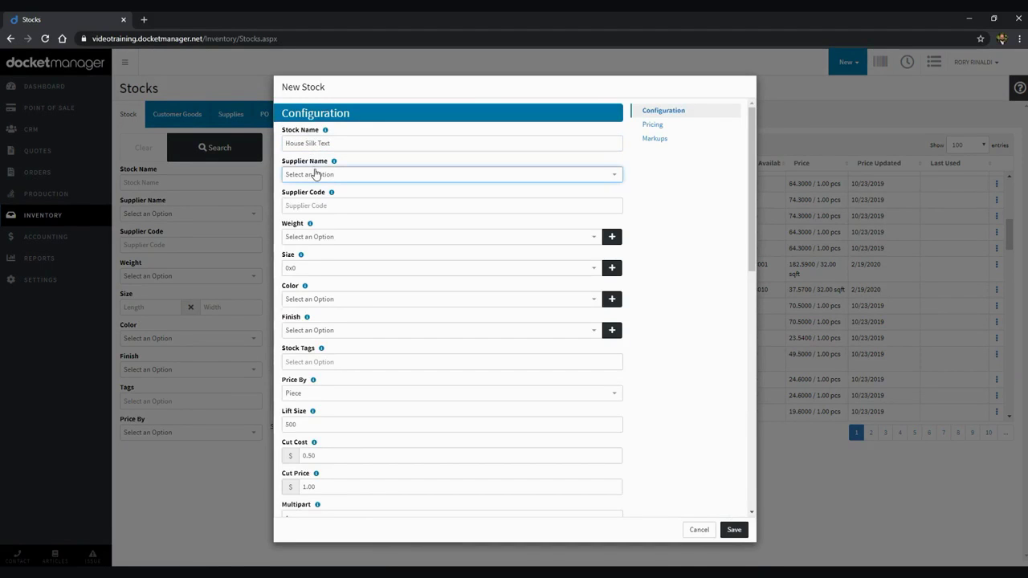
Choose Mac Paper as the stock's supplier and enter "12345Test Stock" as the supplier code.
left_click(313, 175)
scroll(318, 265, "down", 3)
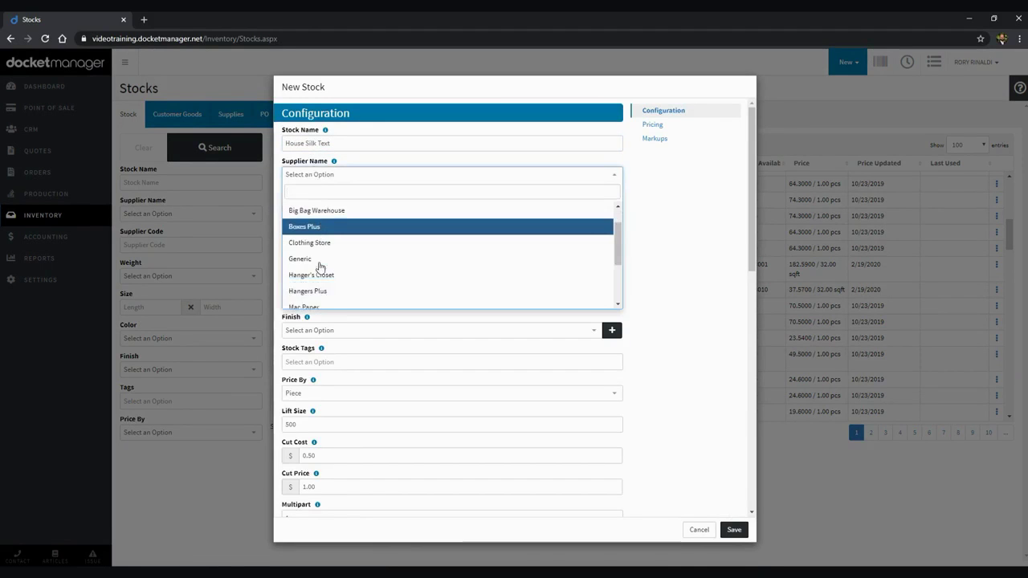
left_click(311, 285)
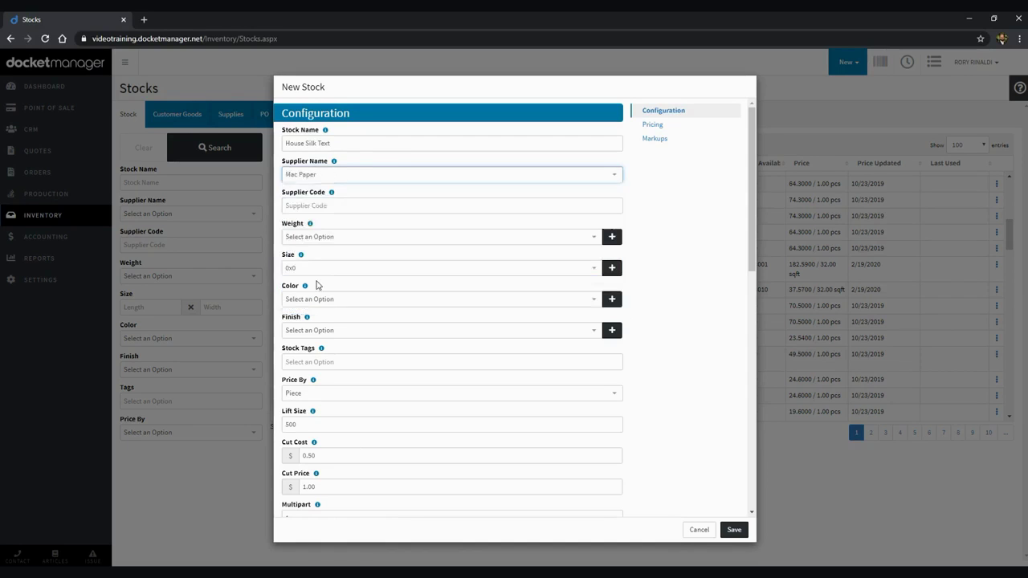
left_click(352, 205)
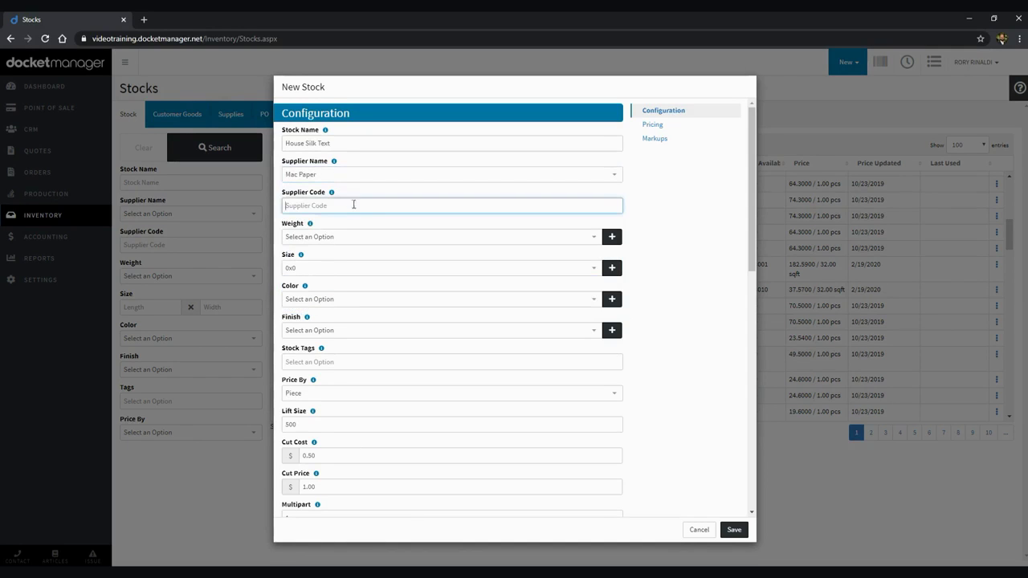
type("C")
key("BackSpace")
type("12345Test Stock")
Set the new stock's weight to 100lb and its size to 12 x 18.
left_click(355, 237)
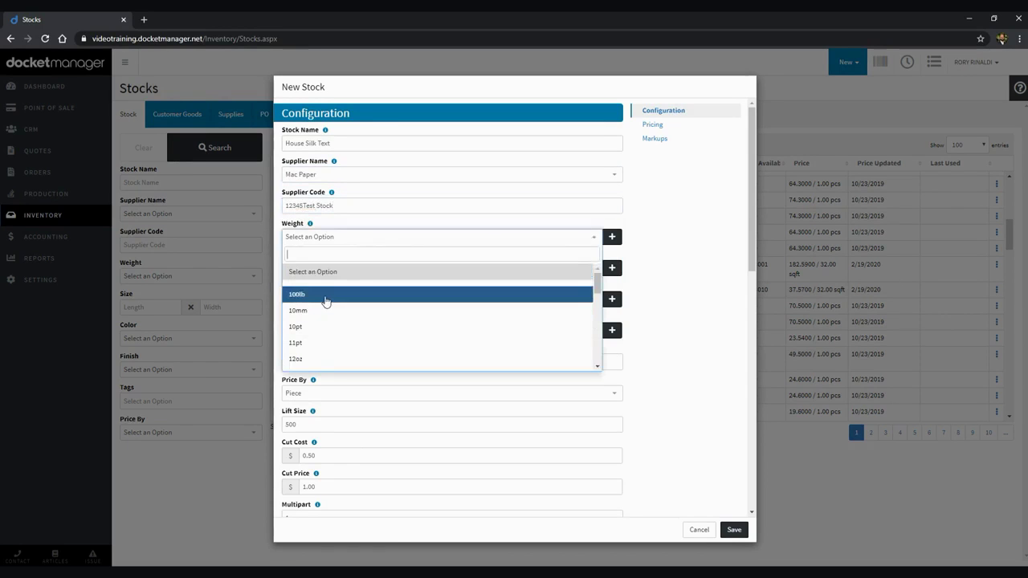
left_click(325, 295)
left_click(336, 269)
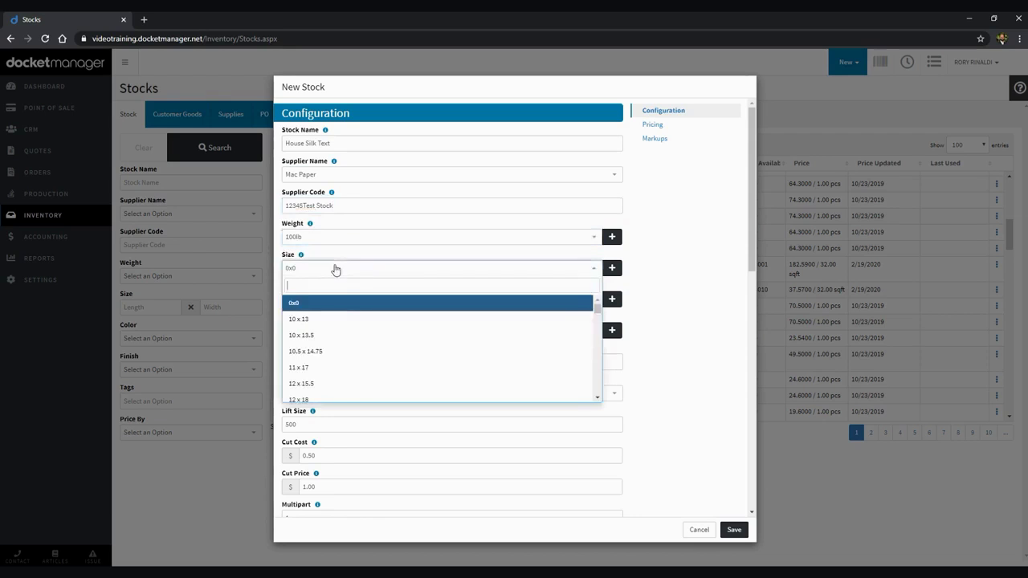
left_click(351, 399)
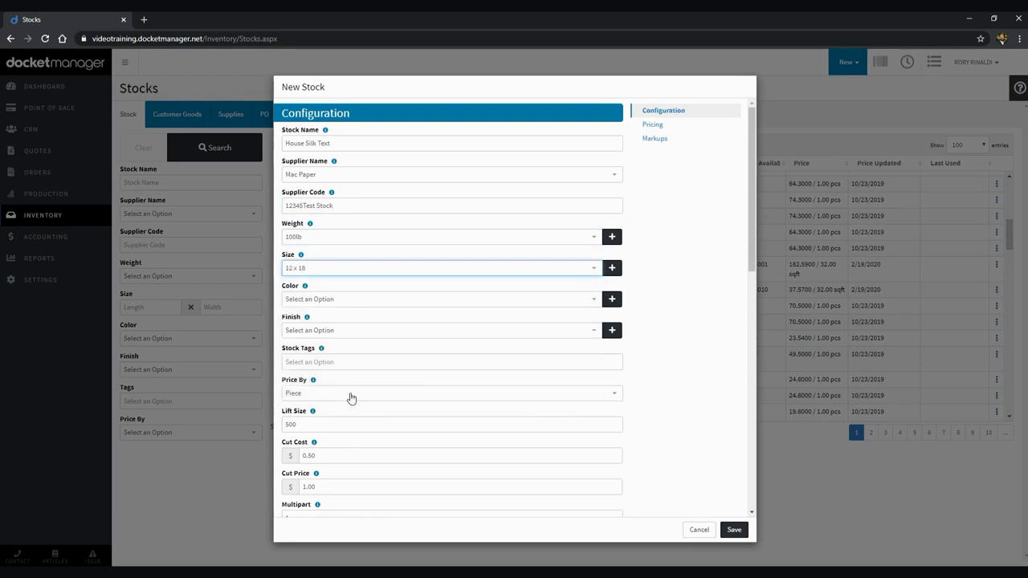
Set the new stock's color to White and its finish to Silk.
left_click(357, 301)
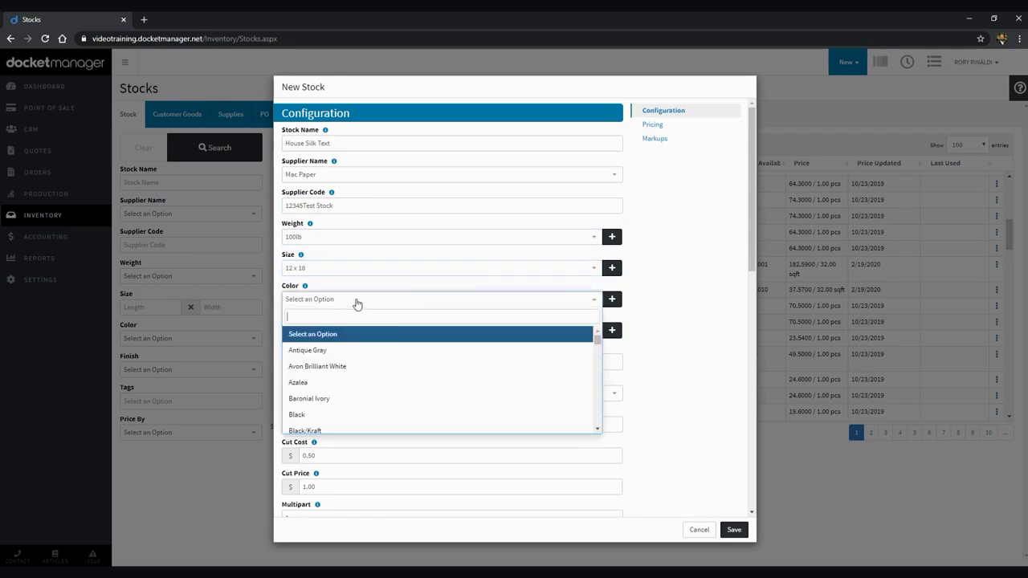
type("White")
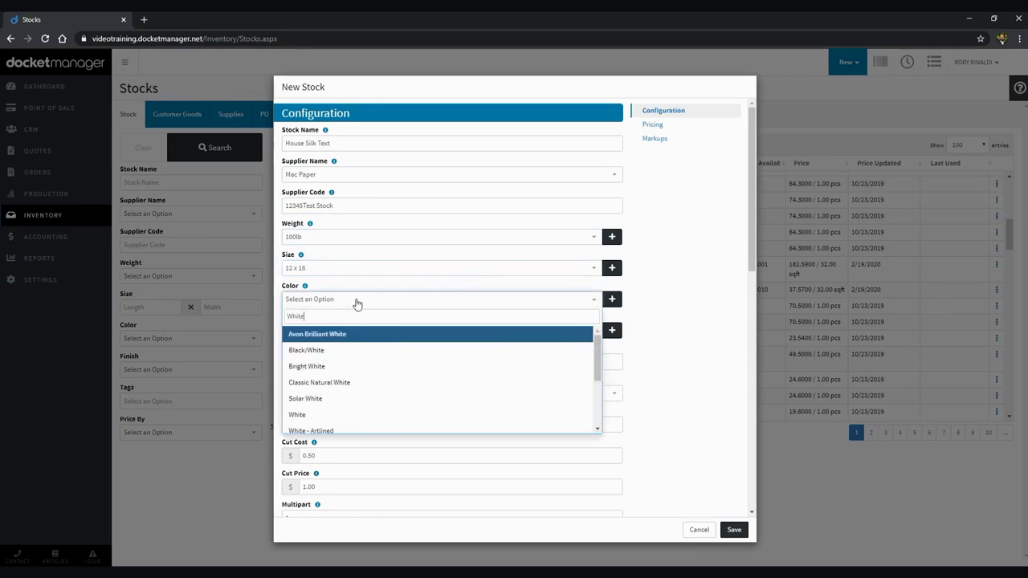
scroll(321, 362, "down", 1)
left_click(321, 362)
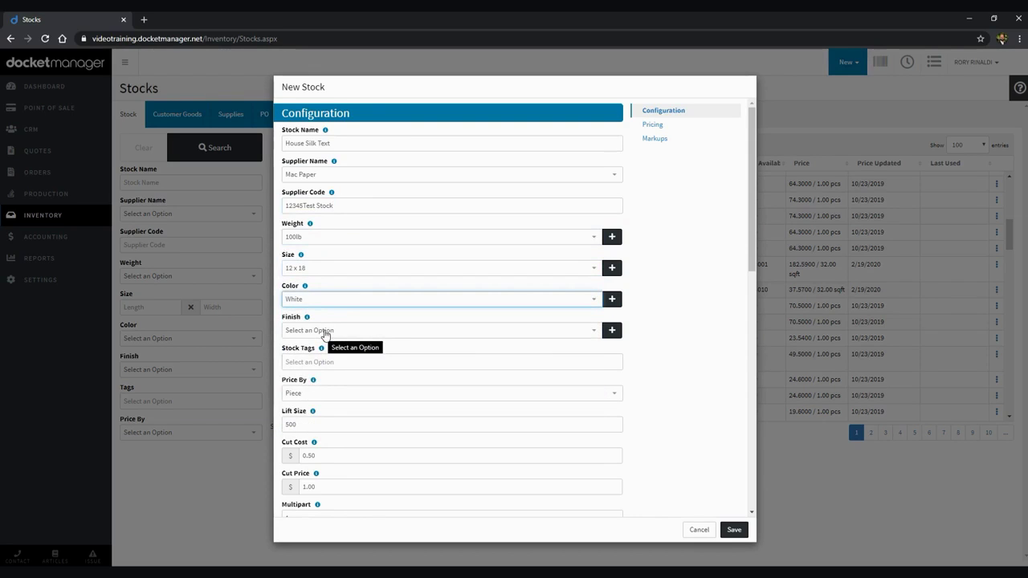
left_click(326, 335)
type("Silk")
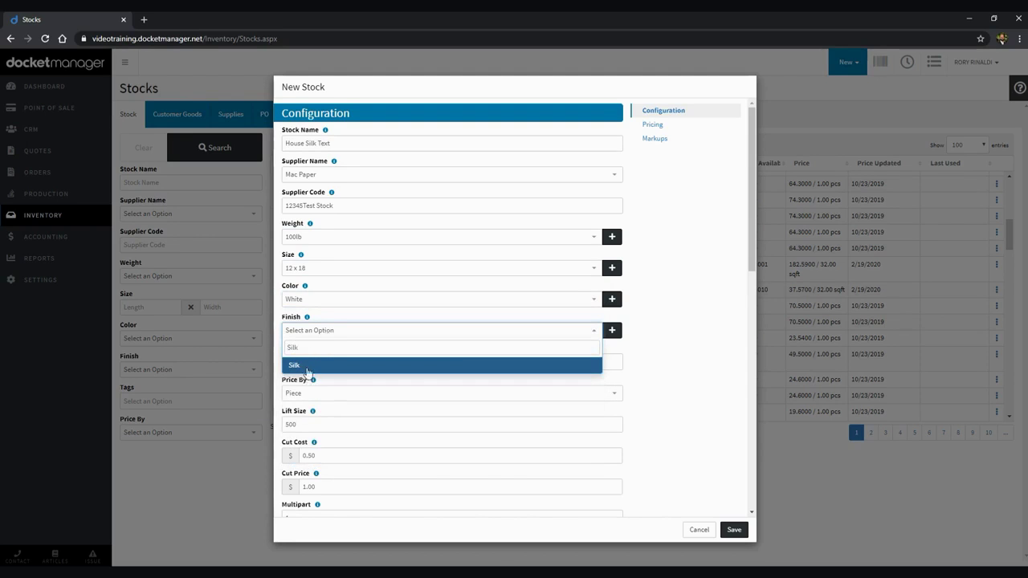
left_click(308, 366)
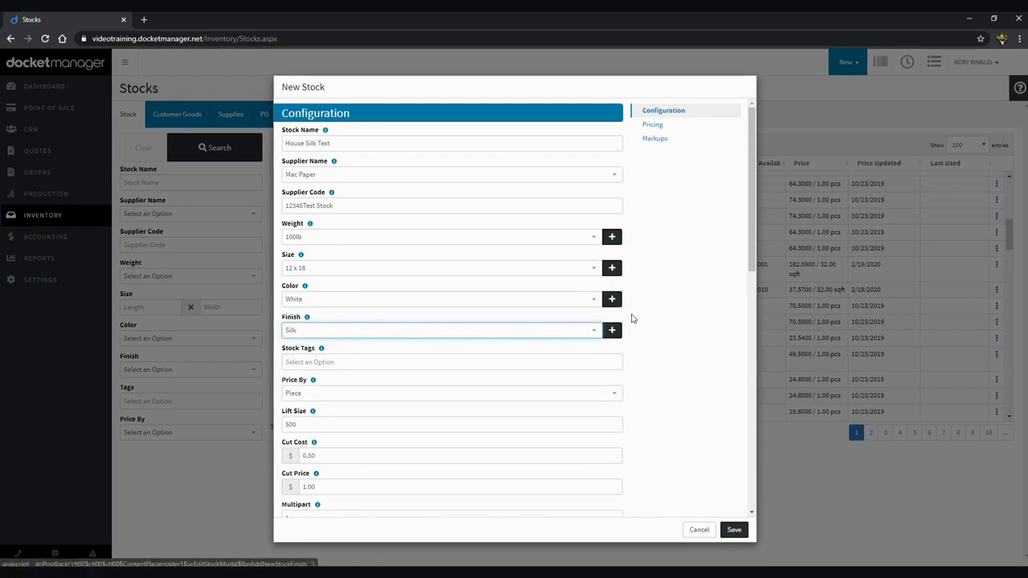
left_click(653, 340)
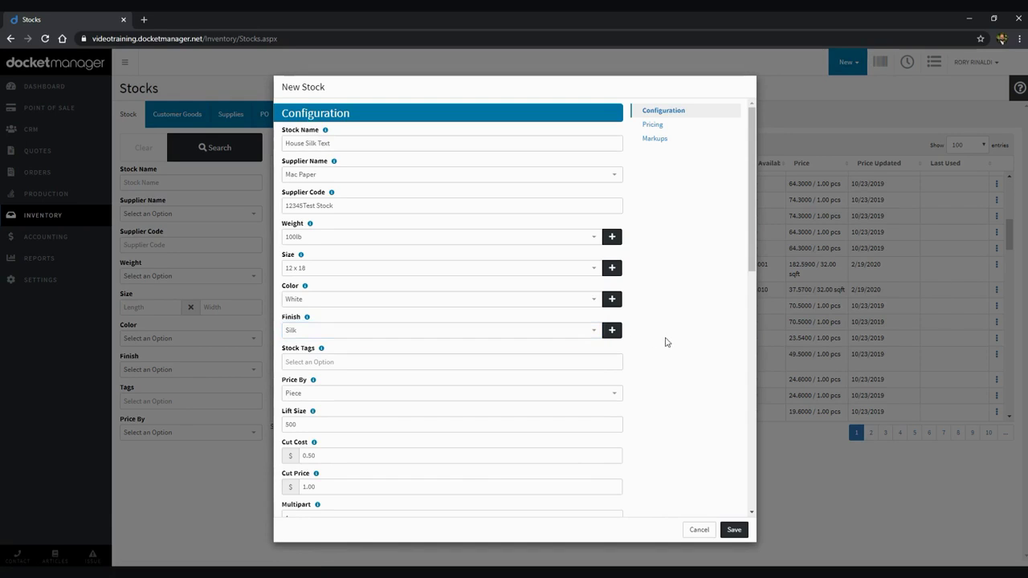
Add the Coated Text stock tag and look through the Price By options, keeping Piece.
left_click(417, 360)
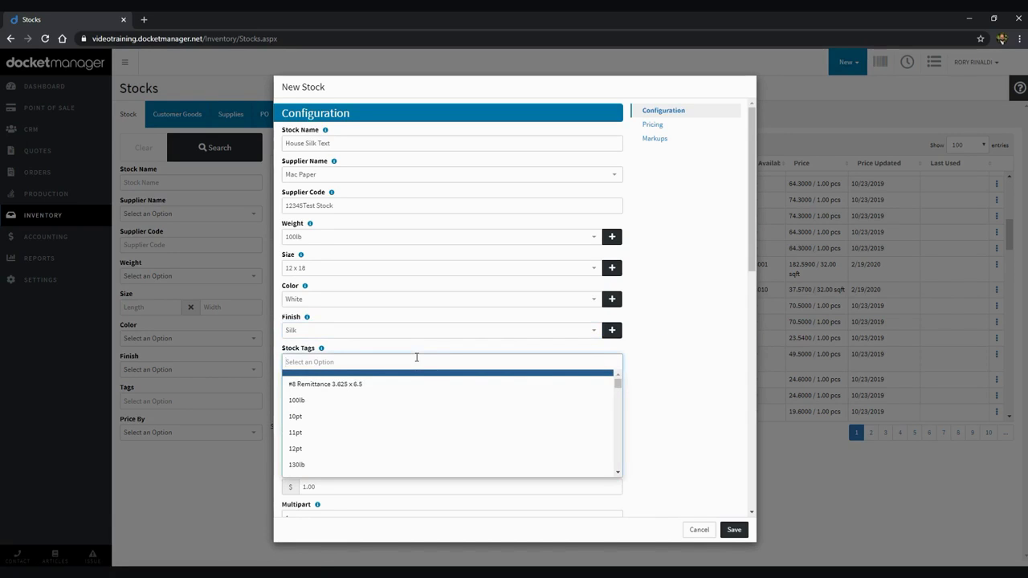
type("Text")
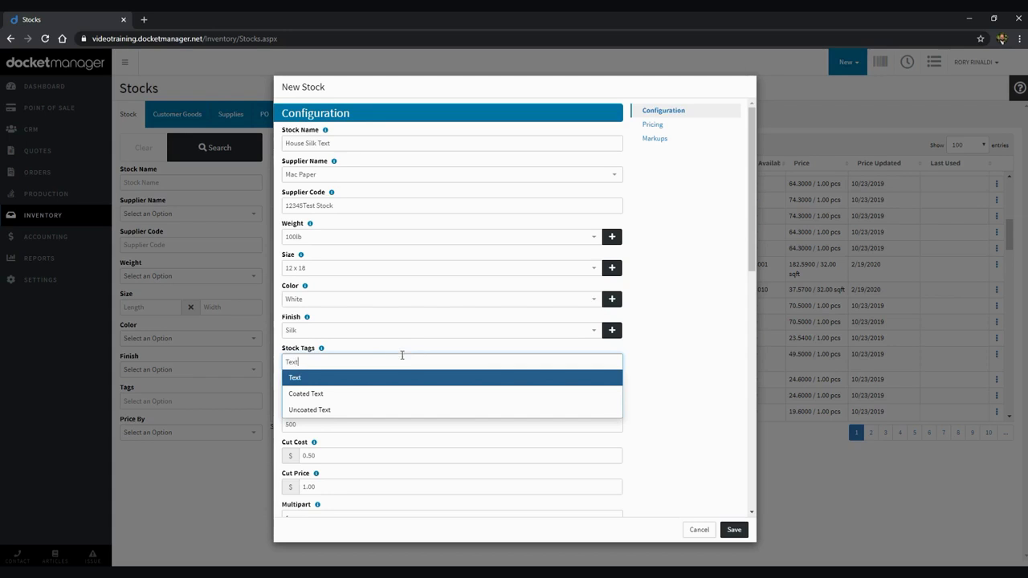
left_click(333, 400)
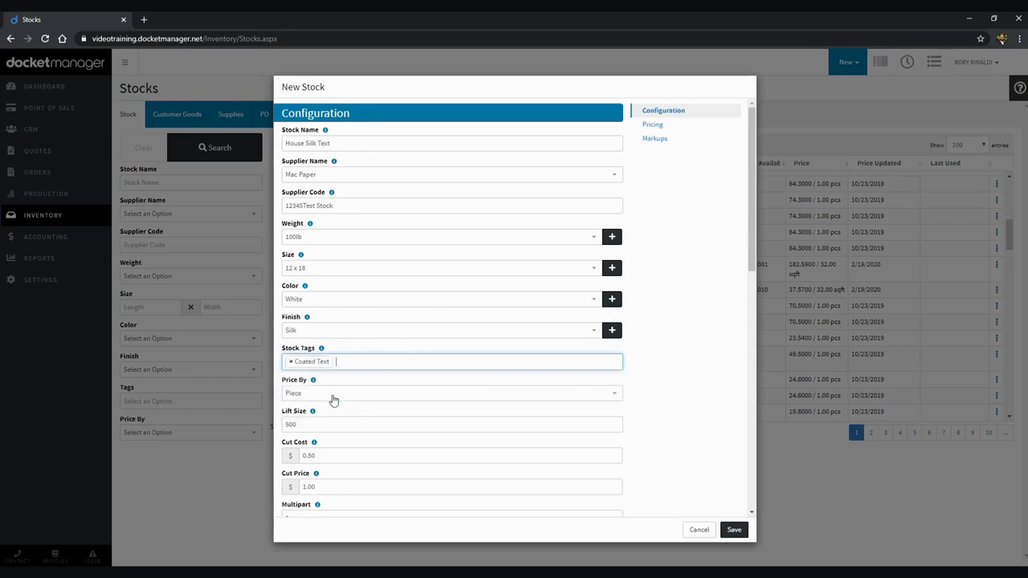
left_click(643, 374)
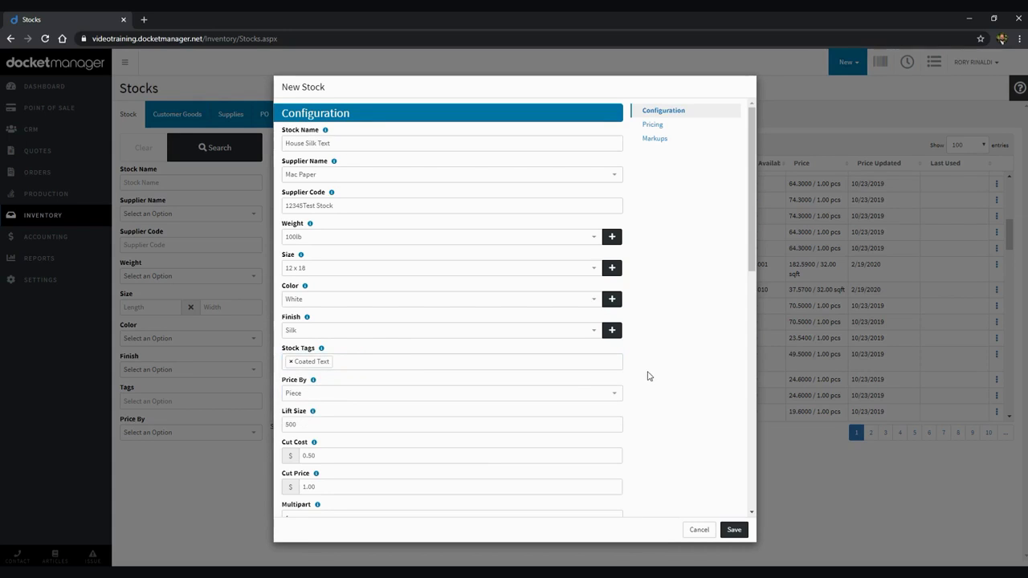
left_click(361, 393)
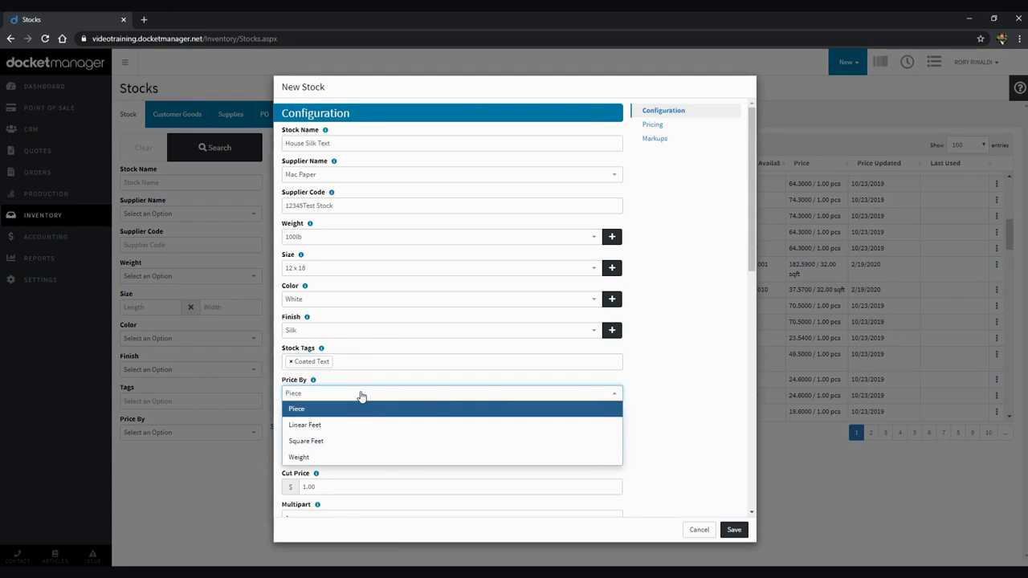
left_click(648, 395)
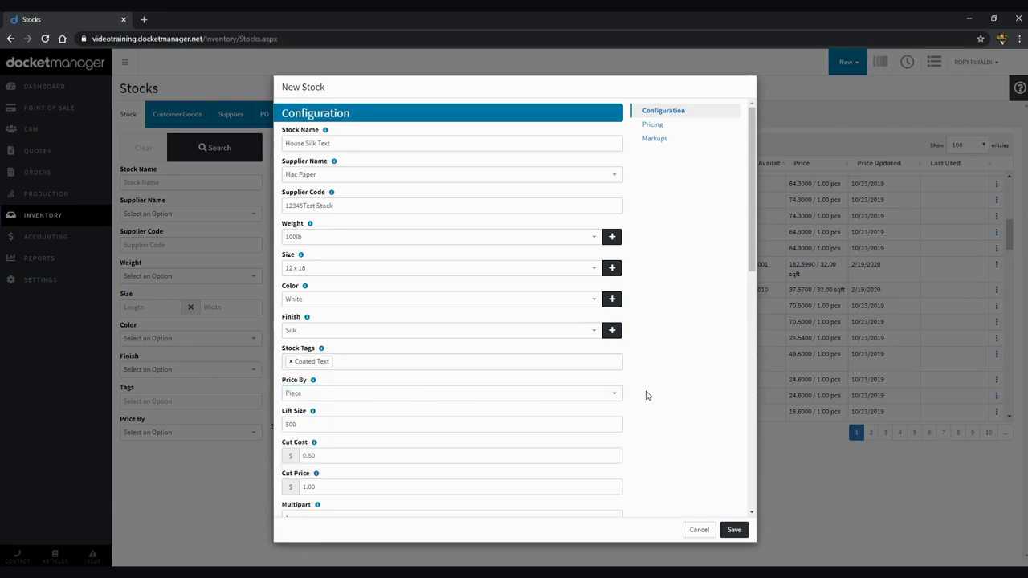
Set the stock's cut cost to $.25 and its cut price to $.50.
left_click(329, 455)
type(".25")
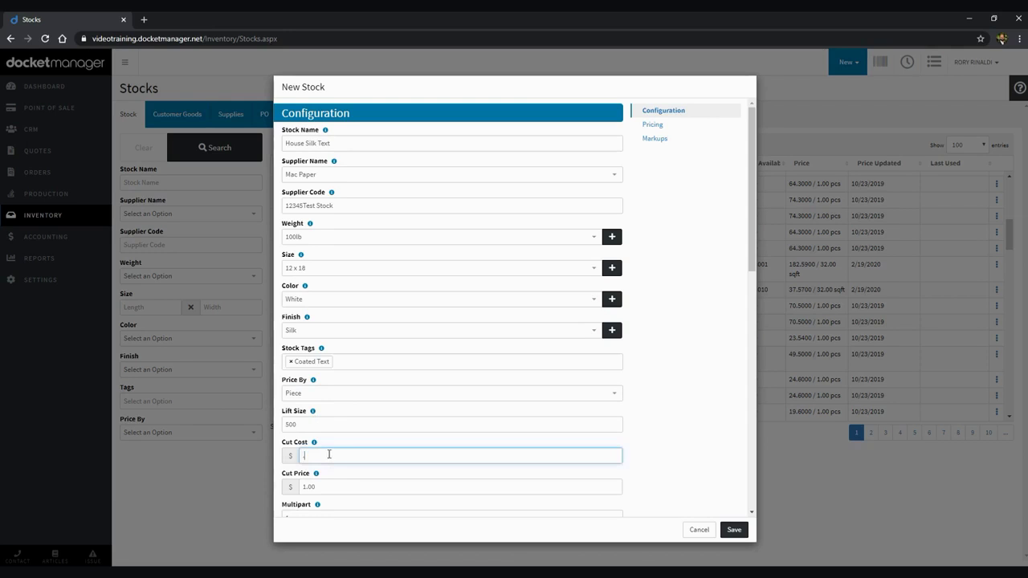
key("Tab")
type(".50")
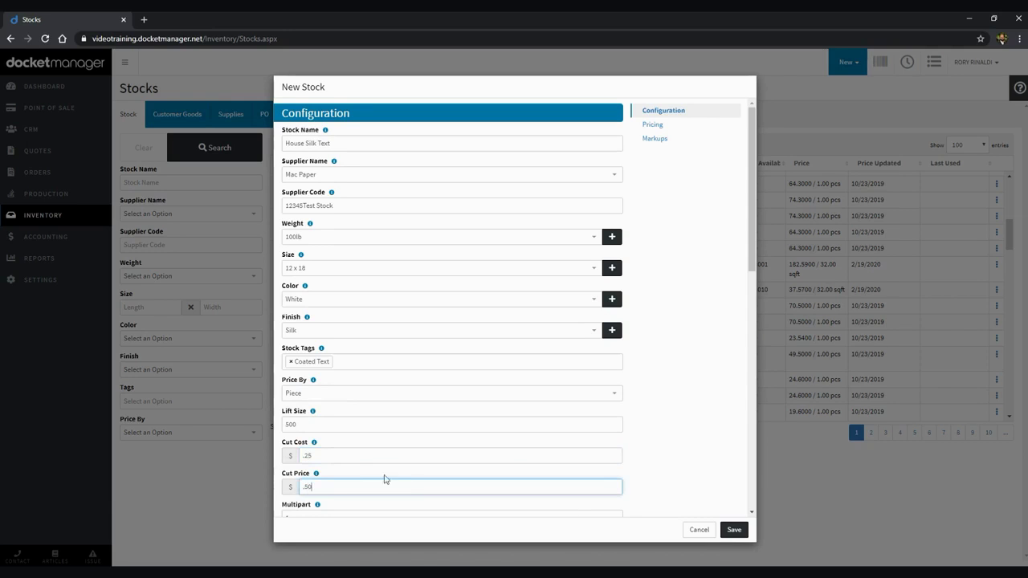
left_click(674, 465)
Set the package quantity to 1000, and switch Price By Carton on and back off.
scroll(675, 464, "down", 1)
scroll(673, 465, "down", 3)
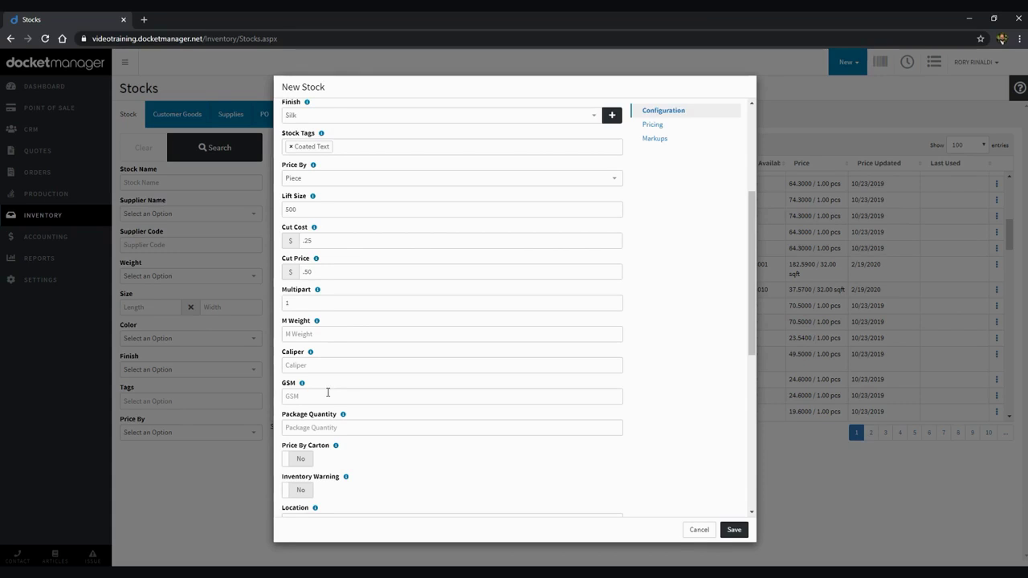
left_click(321, 429)
type("1000")
left_click(663, 443)
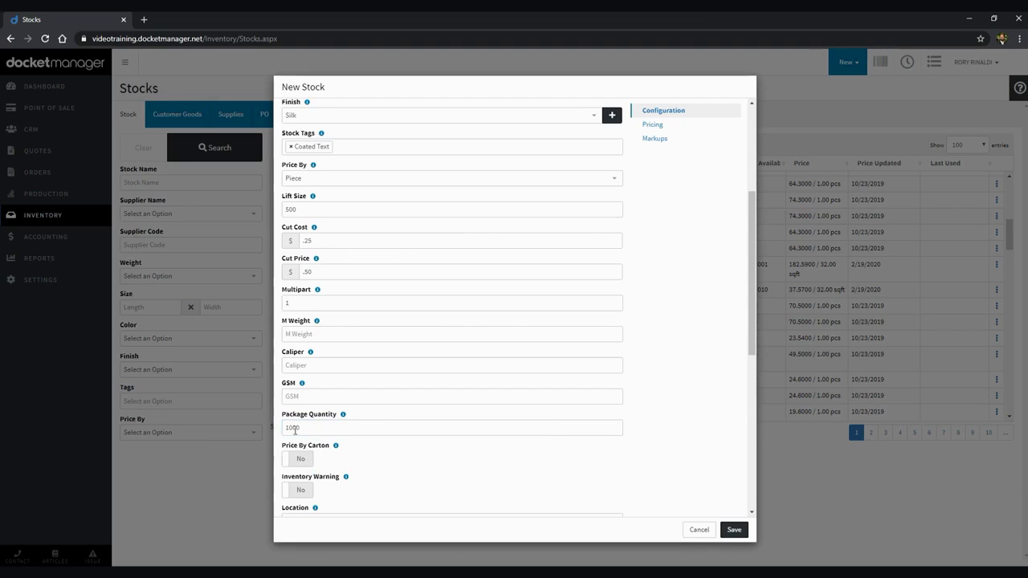
left_click(309, 455)
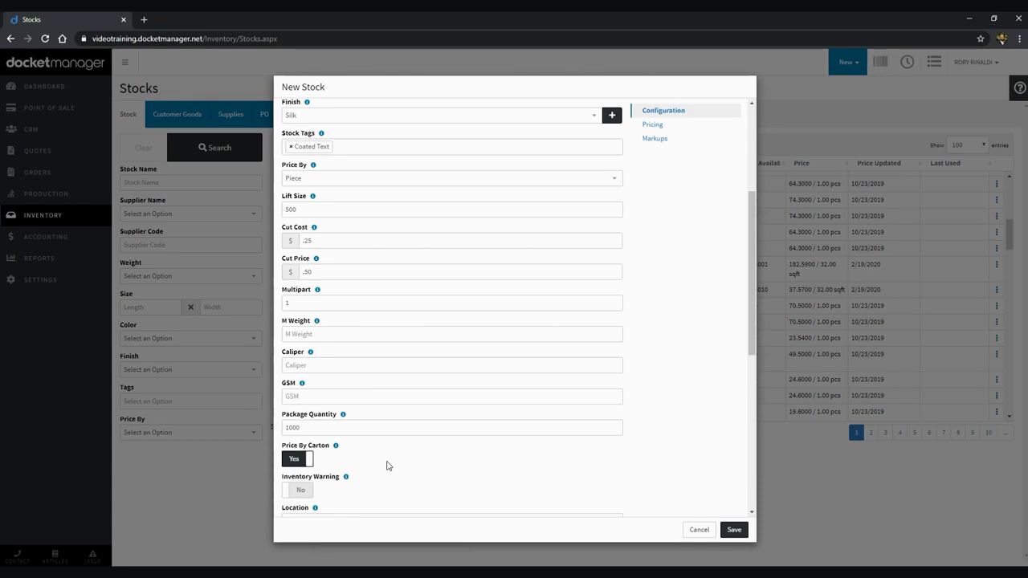
left_click(298, 459)
Set the stock's Price Per quantity to 1000.
scroll(399, 447, "down", 1)
scroll(399, 448, "down", 1)
scroll(400, 443, "down", 1)
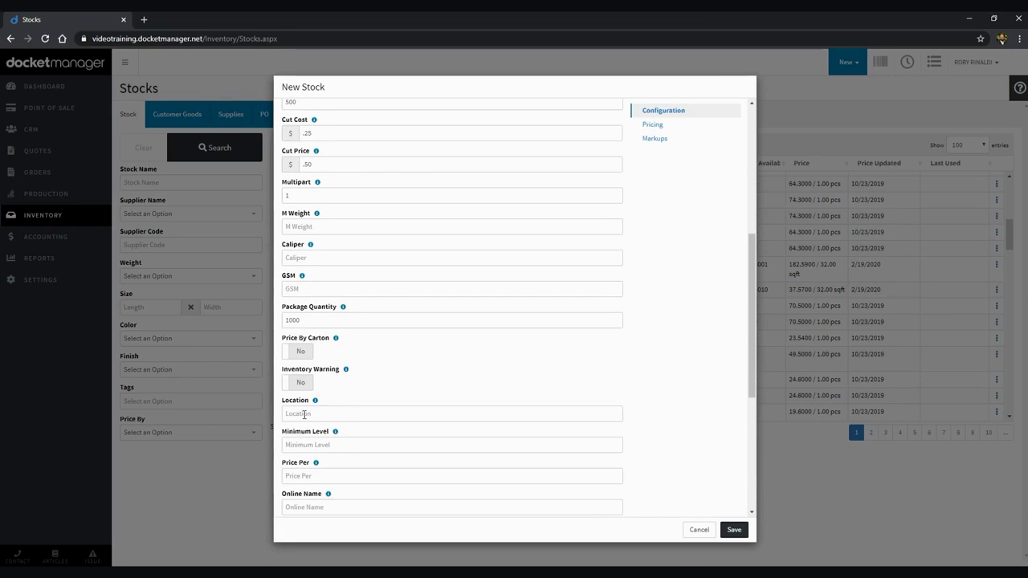
scroll(305, 414, "down", 3)
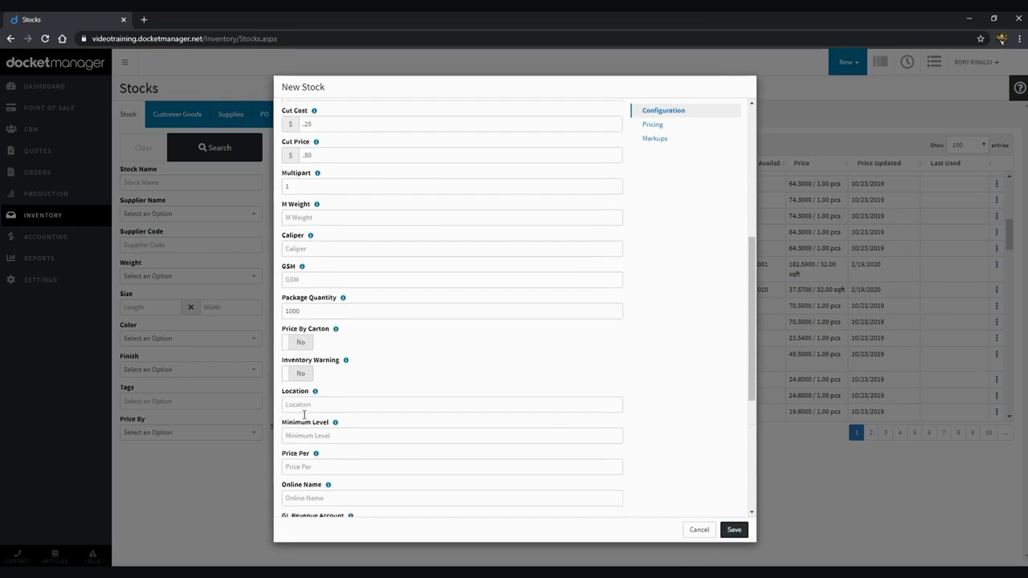
left_click(312, 365)
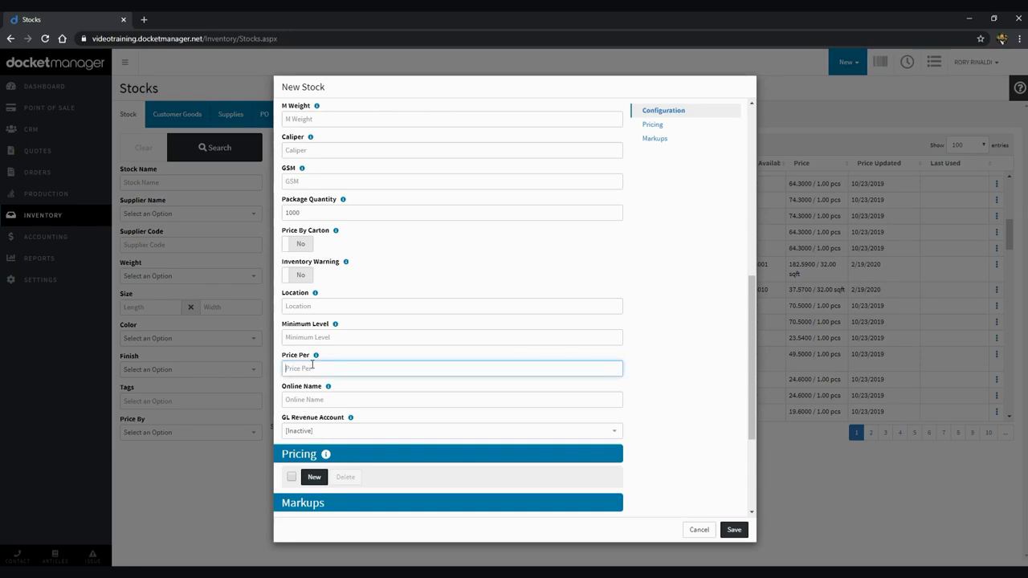
type("1000")
left_click(648, 370)
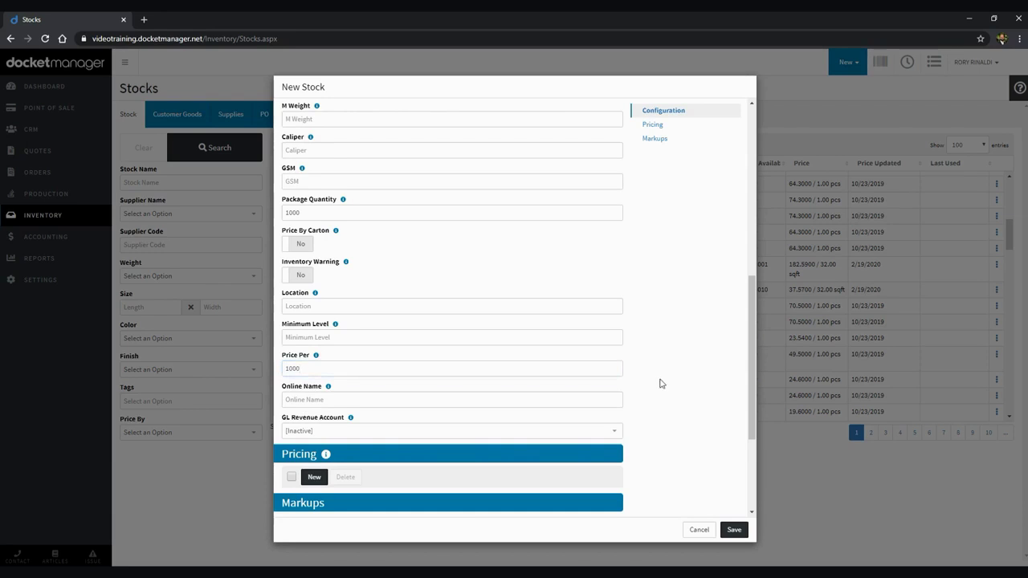
Assign the stock to the GL revenue account 5600 - Sales-Stock.
scroll(661, 384, "down", 1)
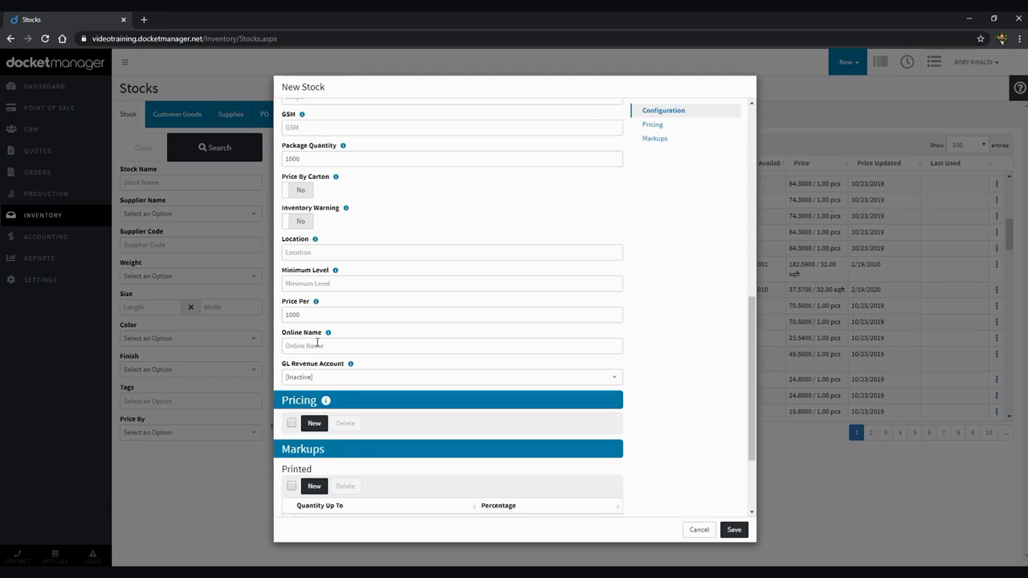
left_click(320, 377)
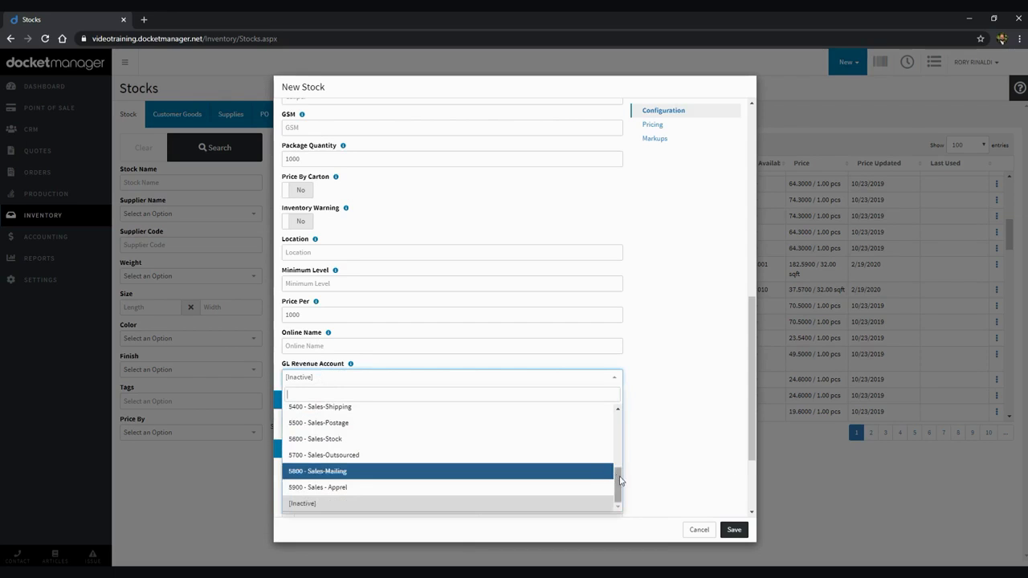
scroll(619, 478, "up", 1)
left_click_drag(622, 475, 621, 461)
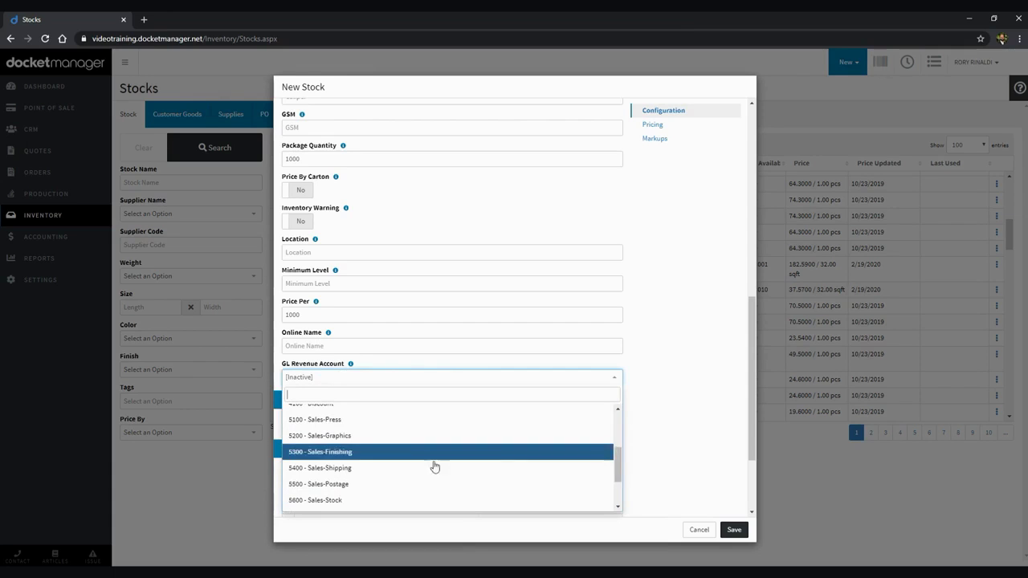
left_click(351, 501)
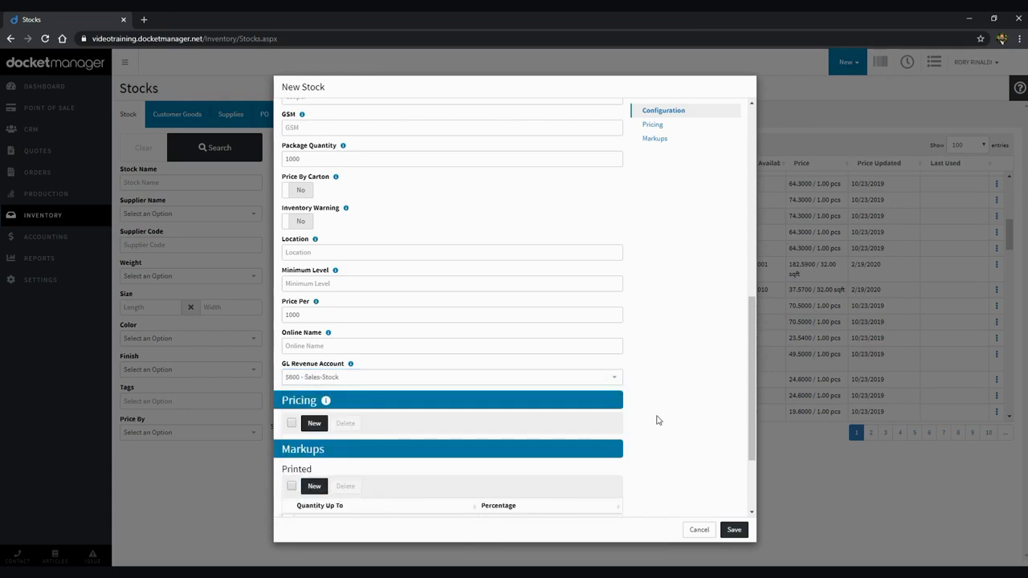
Add a price scale for quantities up to 999999 with a cost and book cost of $32.50.
left_click(313, 425)
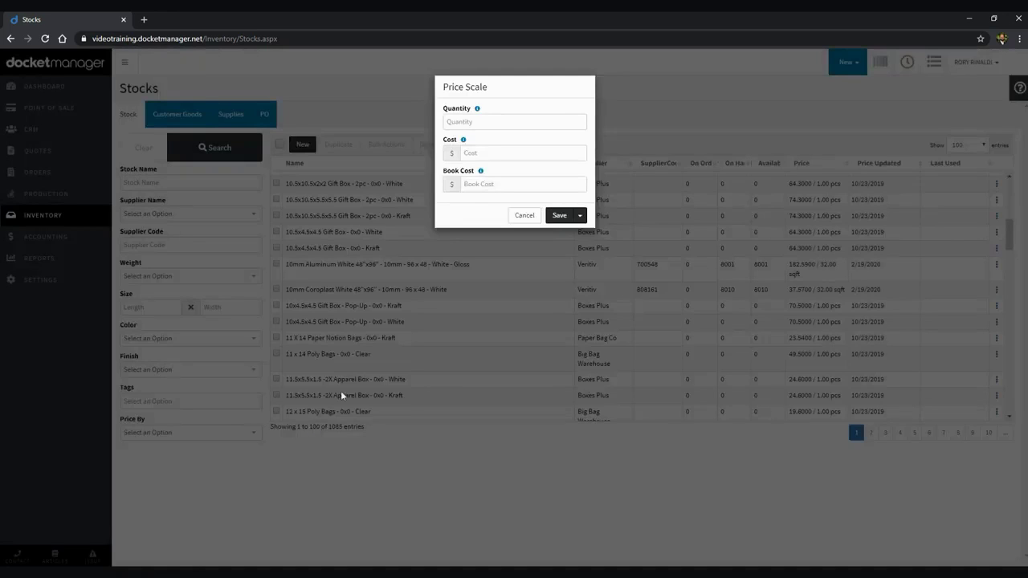
left_click(457, 123)
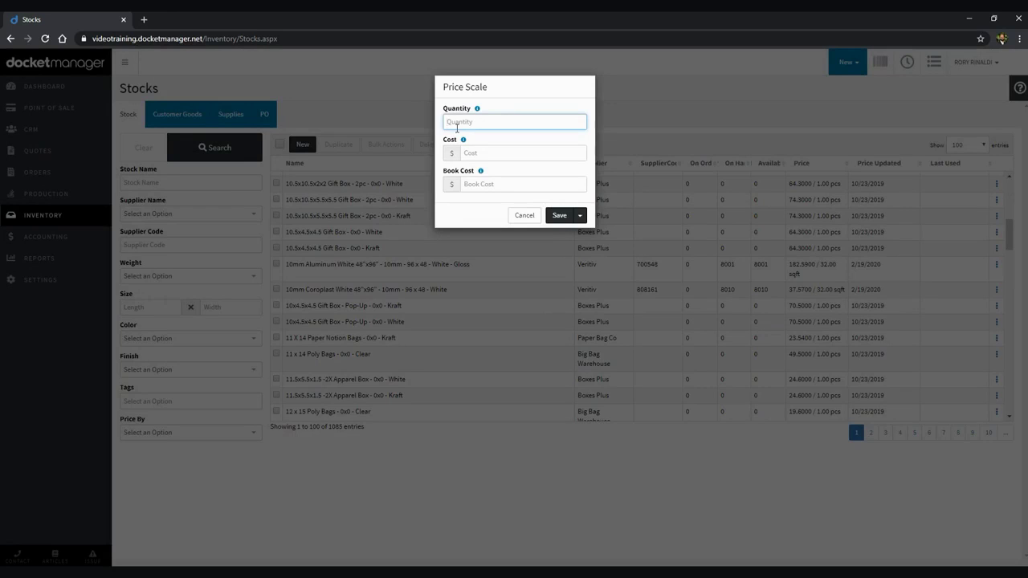
type("999999")
left_click(491, 153)
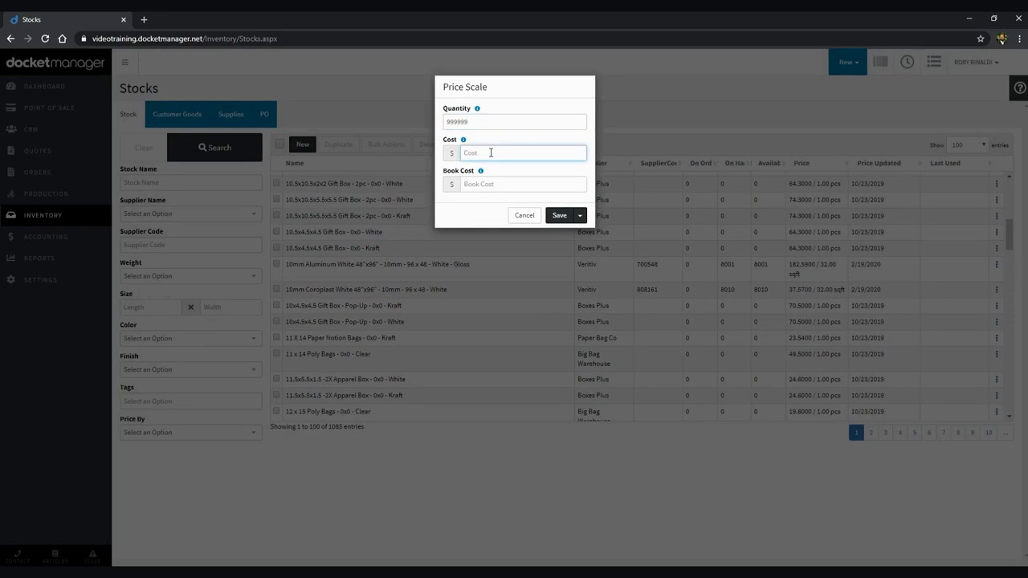
type("32.50")
left_click(490, 184)
type("32.50")
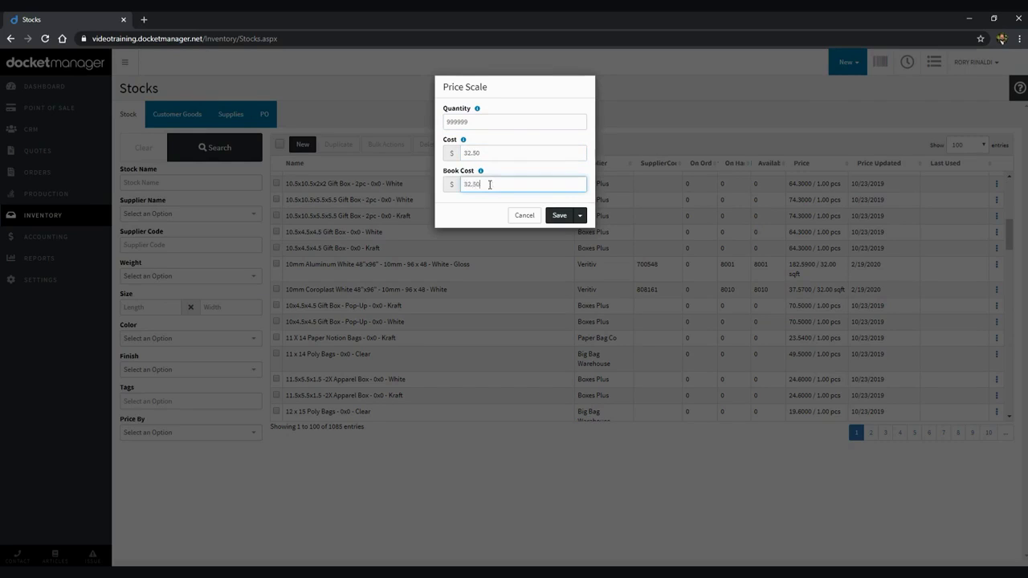
left_click(477, 213)
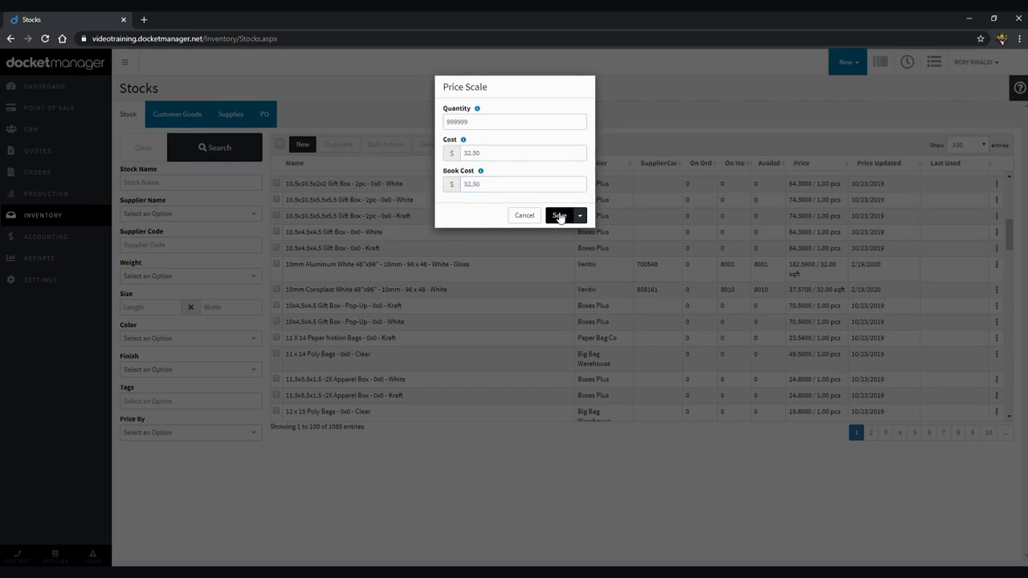
left_click(559, 215)
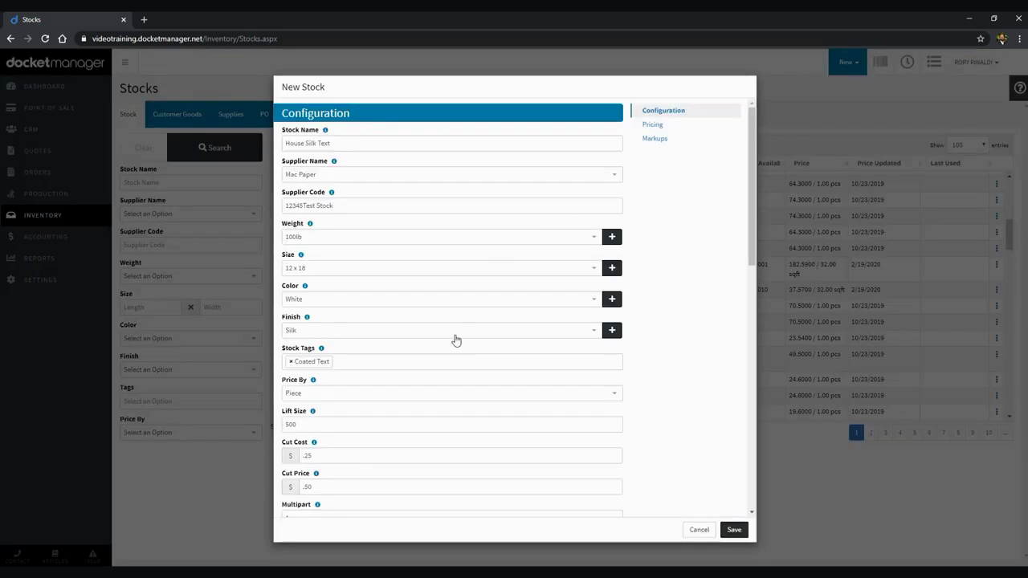
scroll(455, 337, "down", 3)
scroll(455, 335, "down", 3)
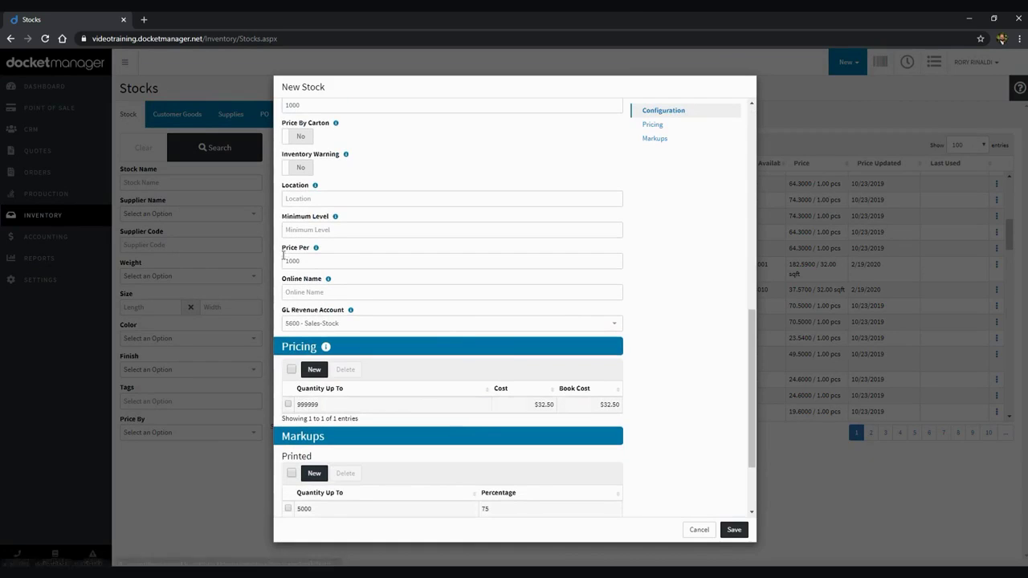
left_click_drag(321, 261, 279, 262)
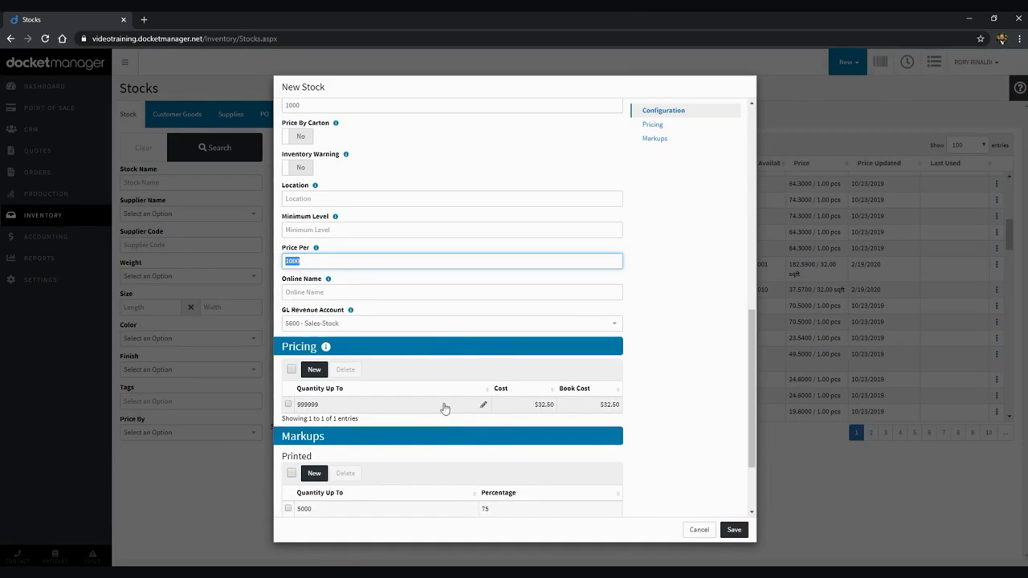
left_click(313, 369)
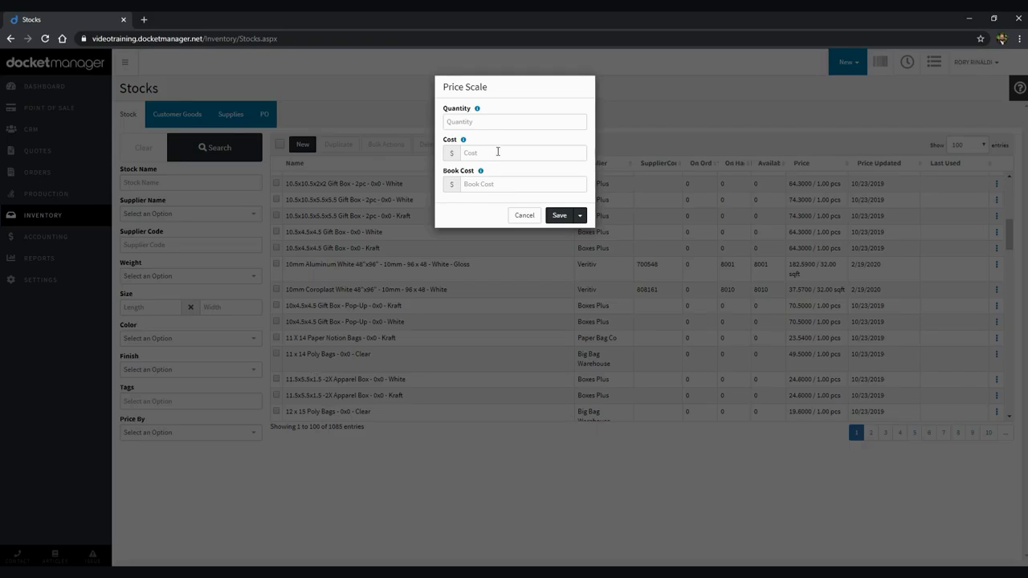
left_click(487, 124)
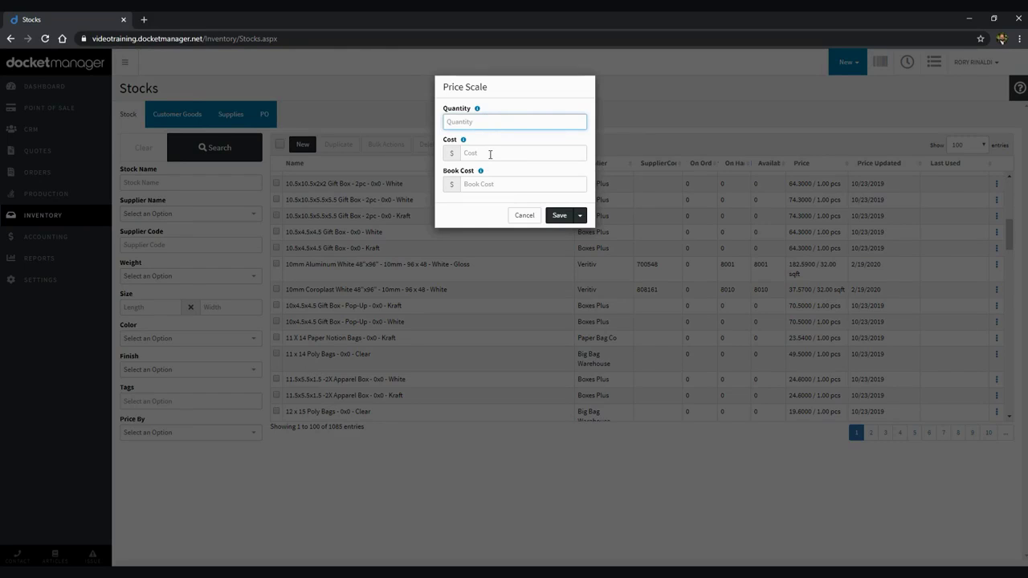
left_click(521, 215)
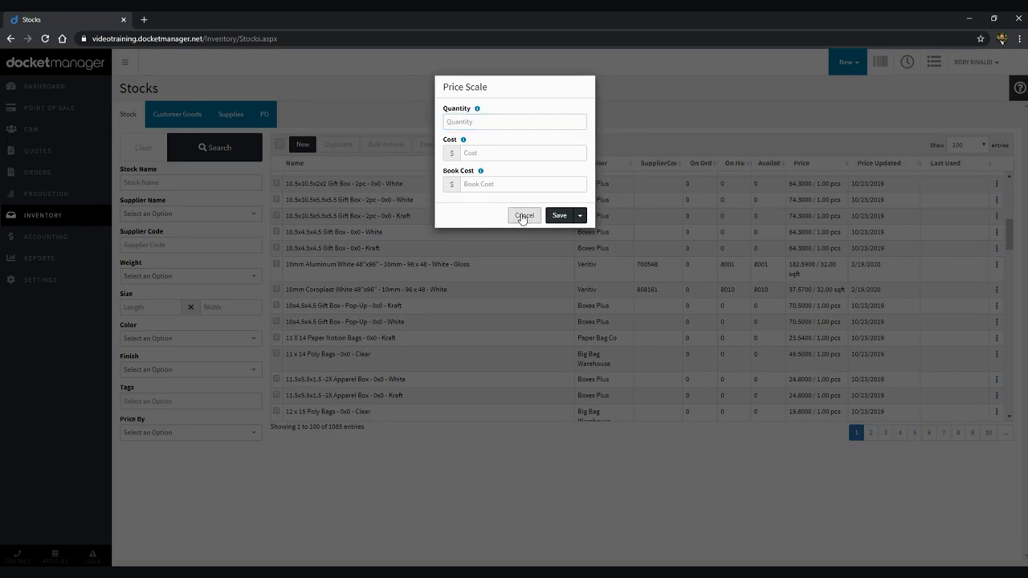
Set the printed markup for quantities up to 5000 to 30 percent.
scroll(439, 388, "down", 10)
scroll(438, 388, "down", 2)
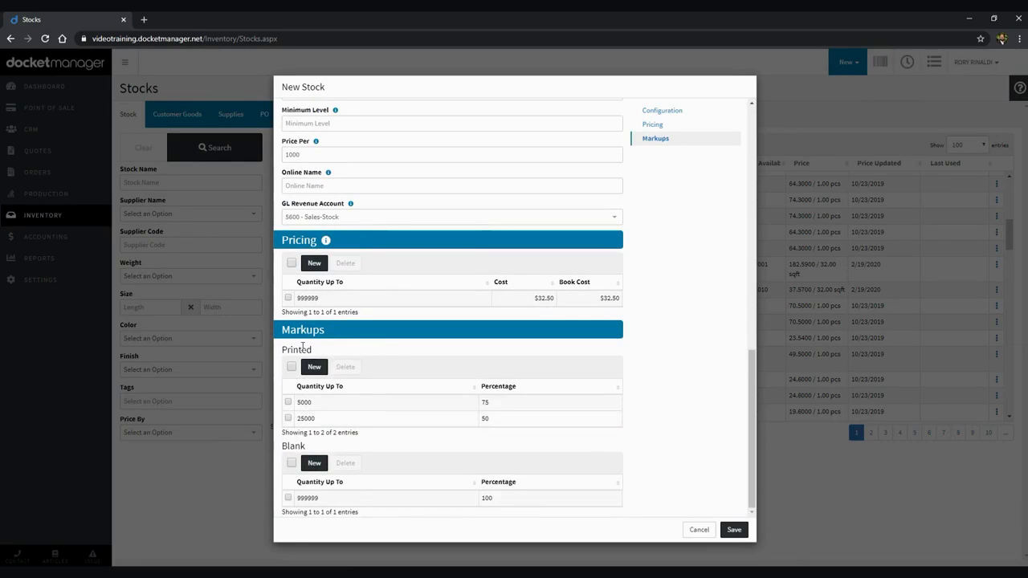
left_click(287, 418)
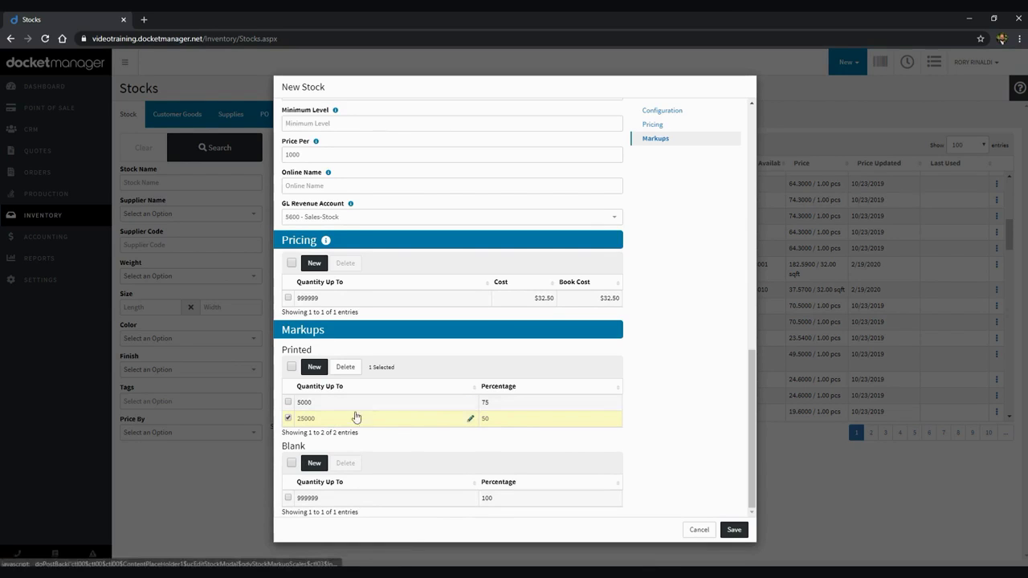
left_click(412, 406)
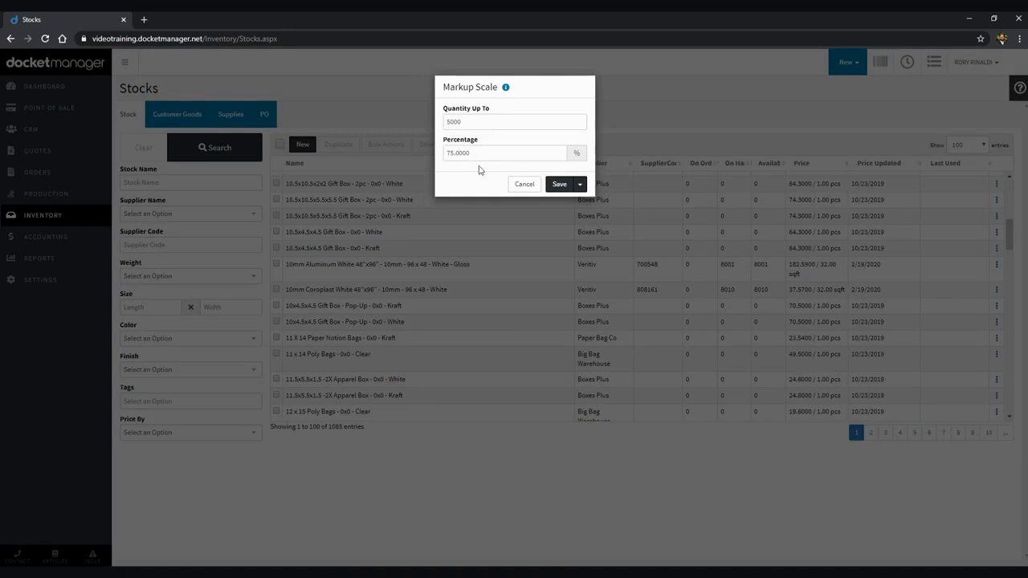
left_click_drag(484, 153, 420, 152)
type("30")
left_click(560, 183)
Set the printed markup for quantities up to 25000 to 25 percent.
scroll(379, 402, "down", 10)
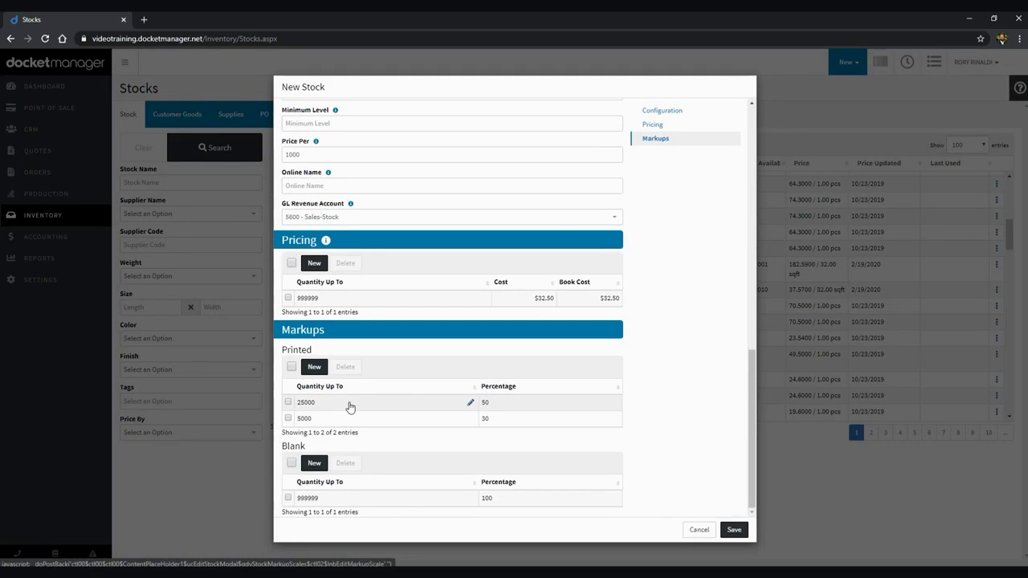
left_click(350, 407)
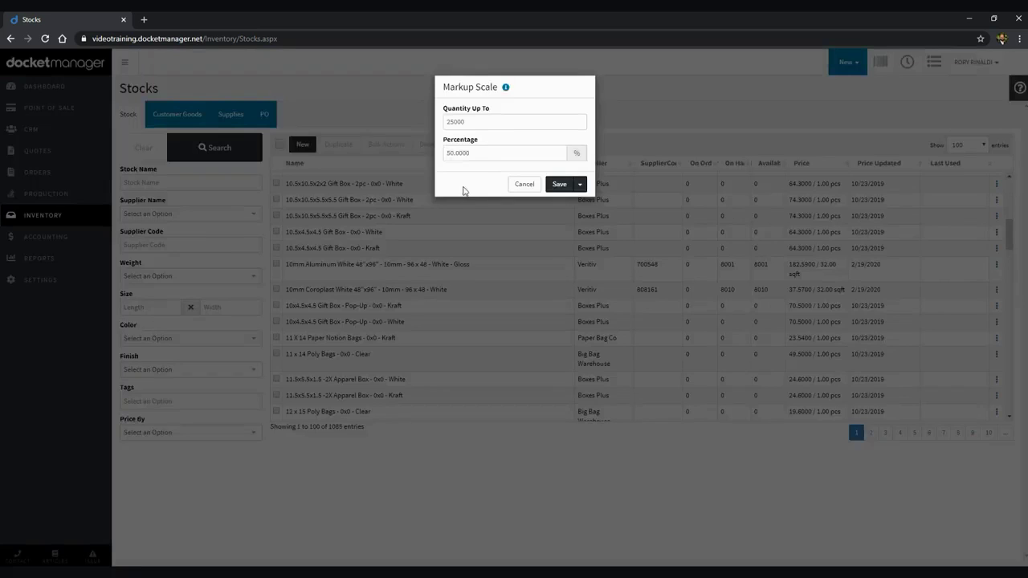
double_click(487, 153)
type("25")
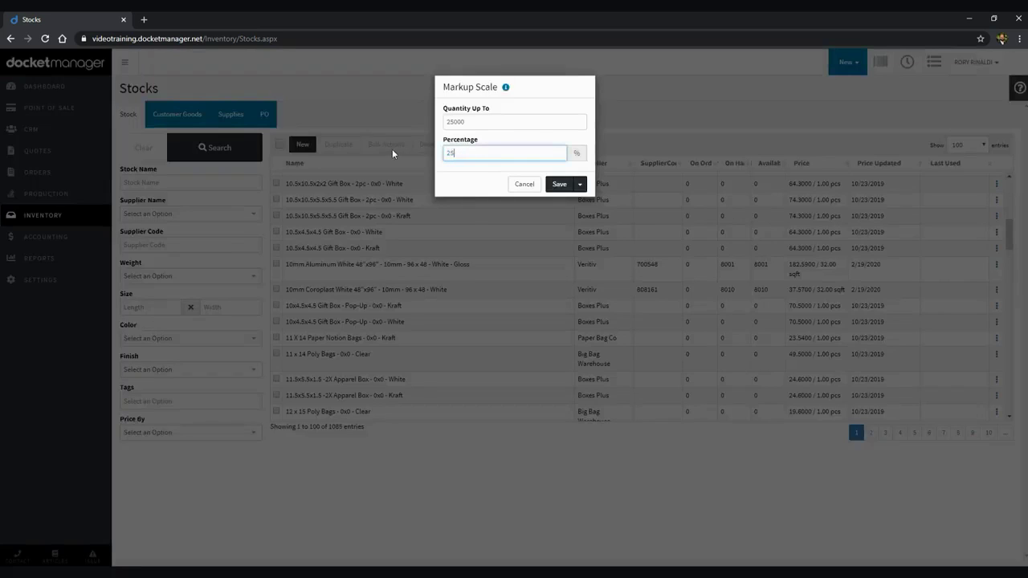
left_click(557, 183)
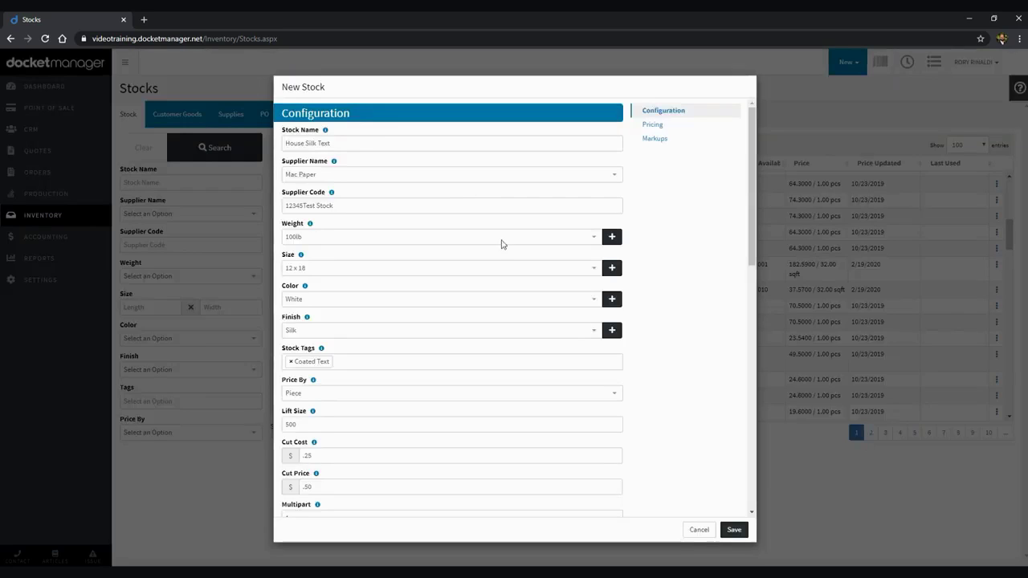
Add a printed markup of 20 percent for quantities up to 75000.
left_click(655, 140)
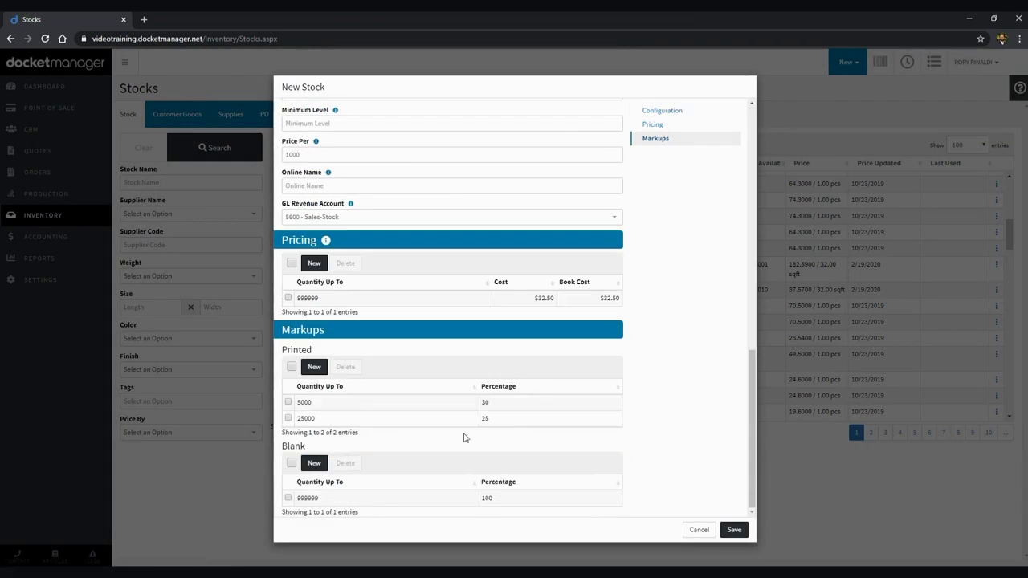
left_click(314, 367)
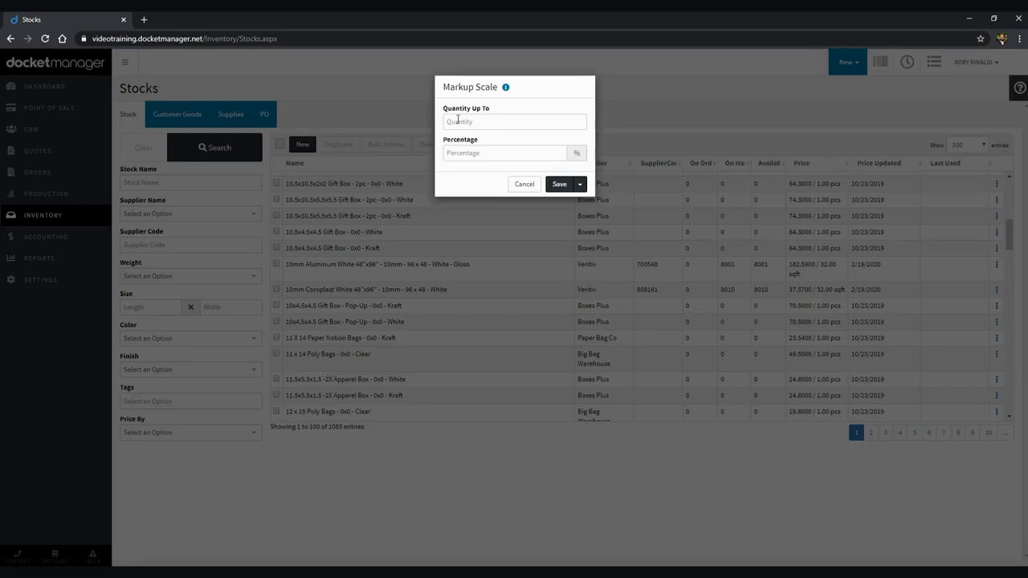
left_click(460, 119)
type("75000")
left_click(464, 153)
type("20")
left_click(570, 184)
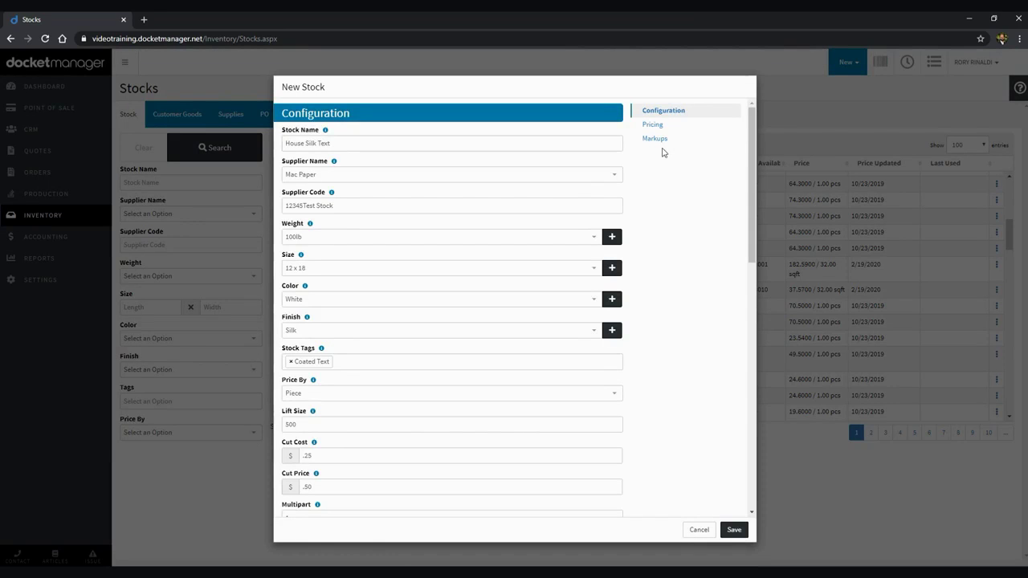
Delete the 25000 and 75000 quantity tiers from the stock's printed markups.
left_click(655, 139)
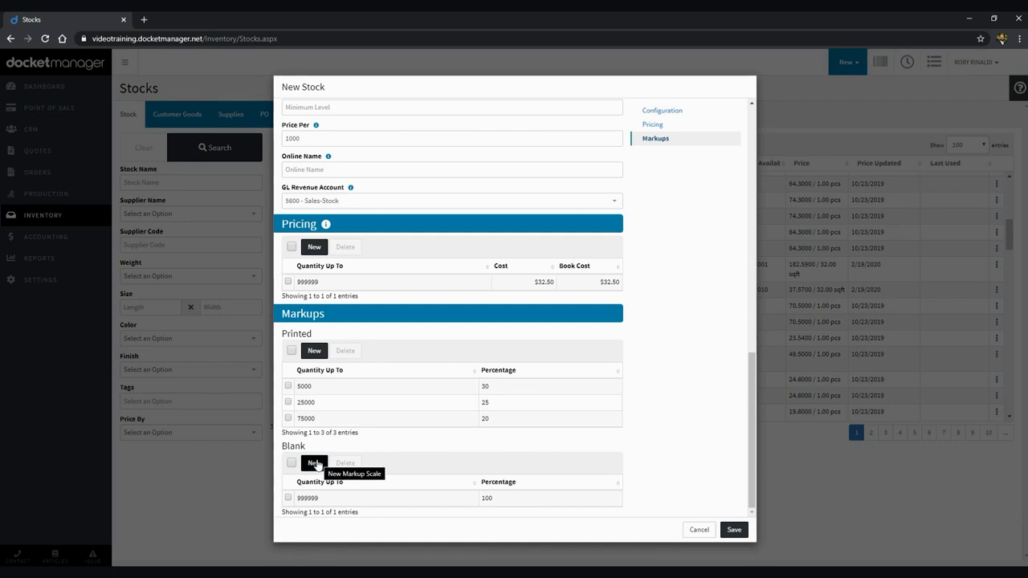
left_click(288, 403)
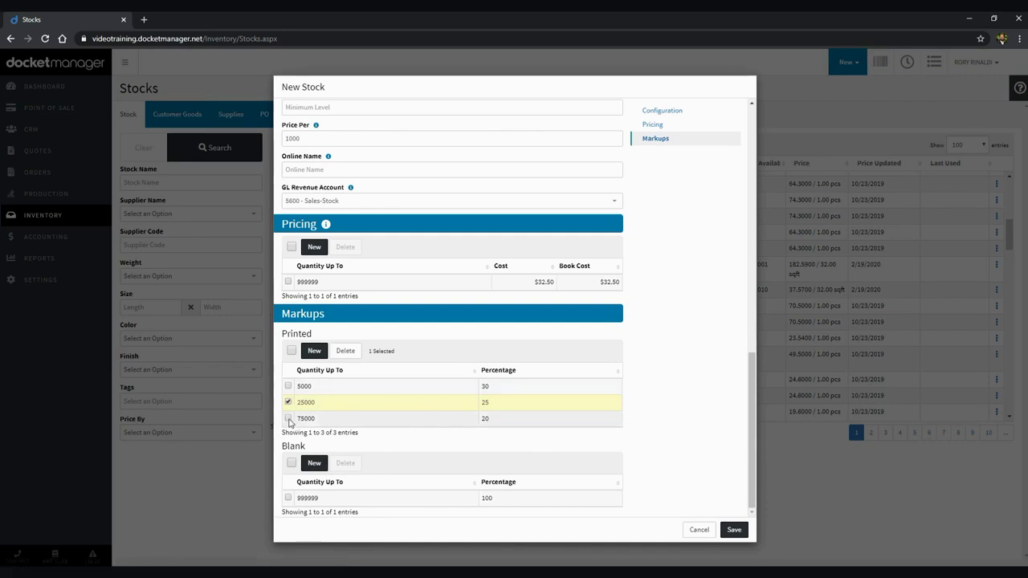
left_click(344, 351)
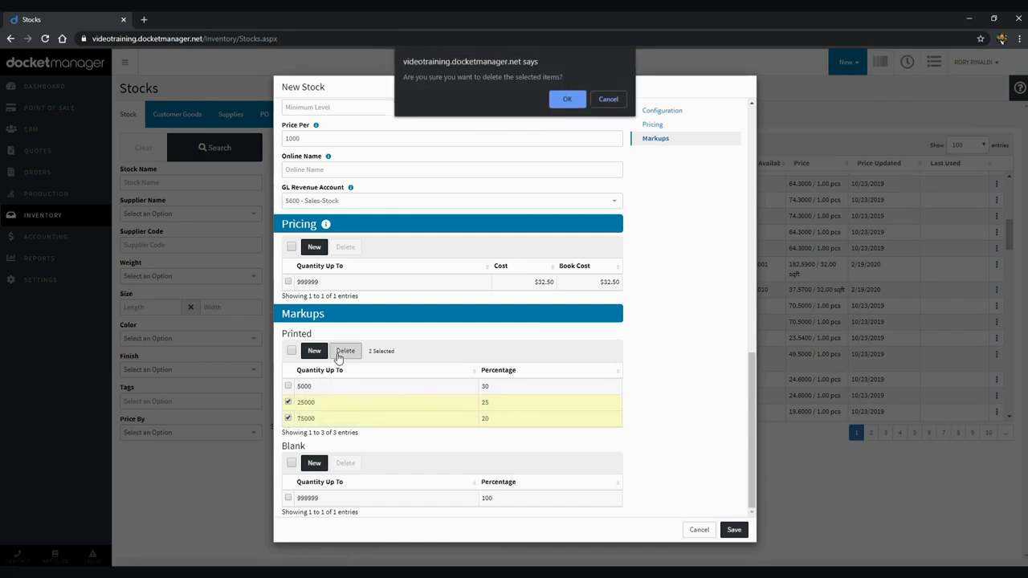
left_click(567, 99)
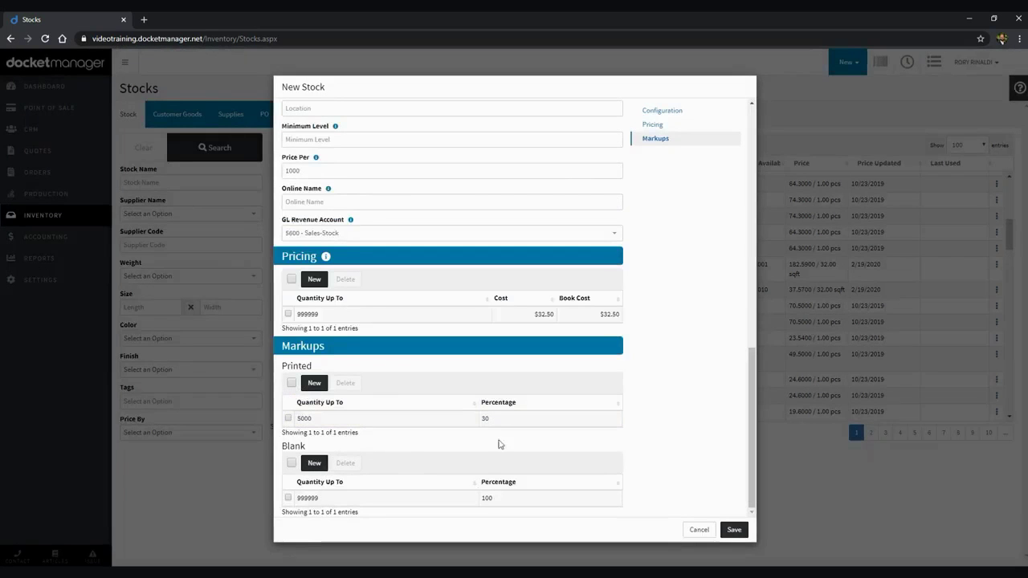
Save the new House Silk Text stock, then reopen its configuration for editing and save it again.
left_click(734, 531)
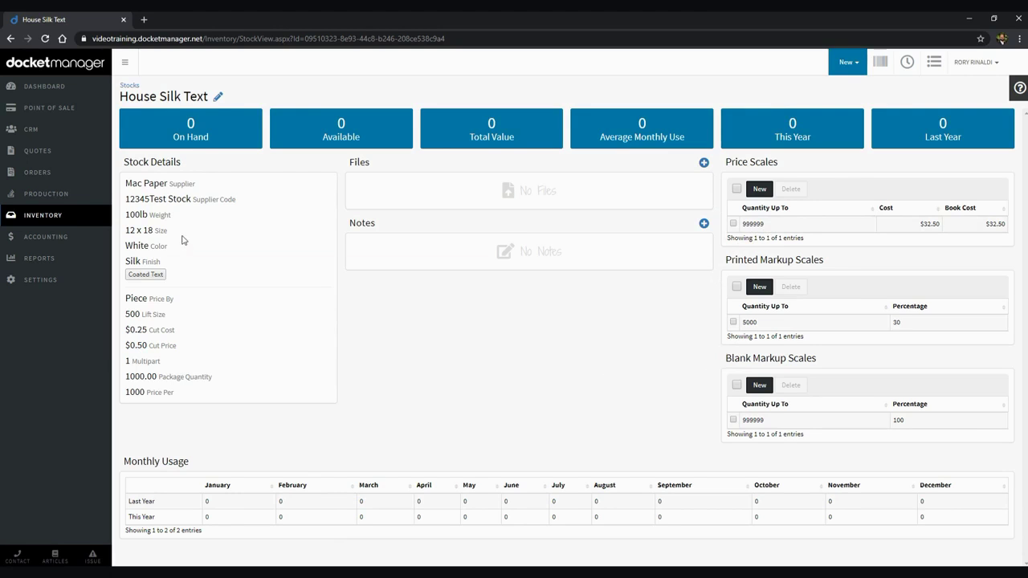
left_click(218, 98)
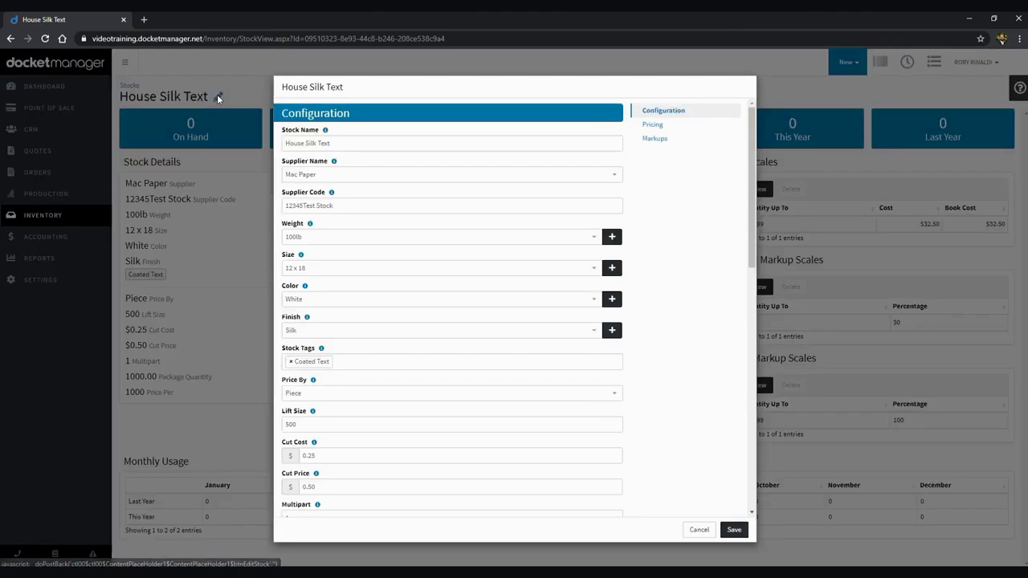
left_click(735, 530)
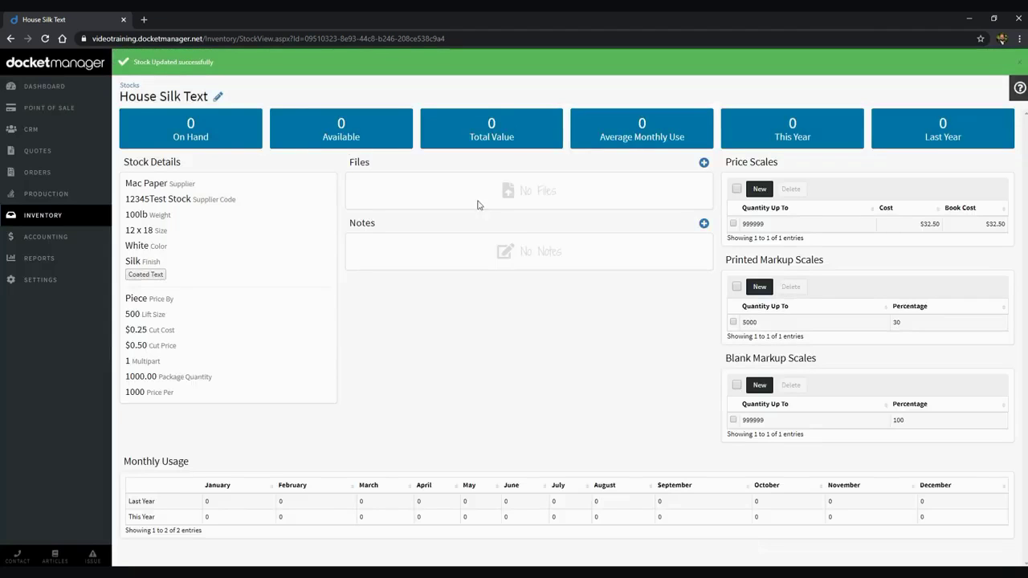
Return to the stock list, filter it by the Coated Text tag and select the House Silk Text stock.
left_click(130, 85)
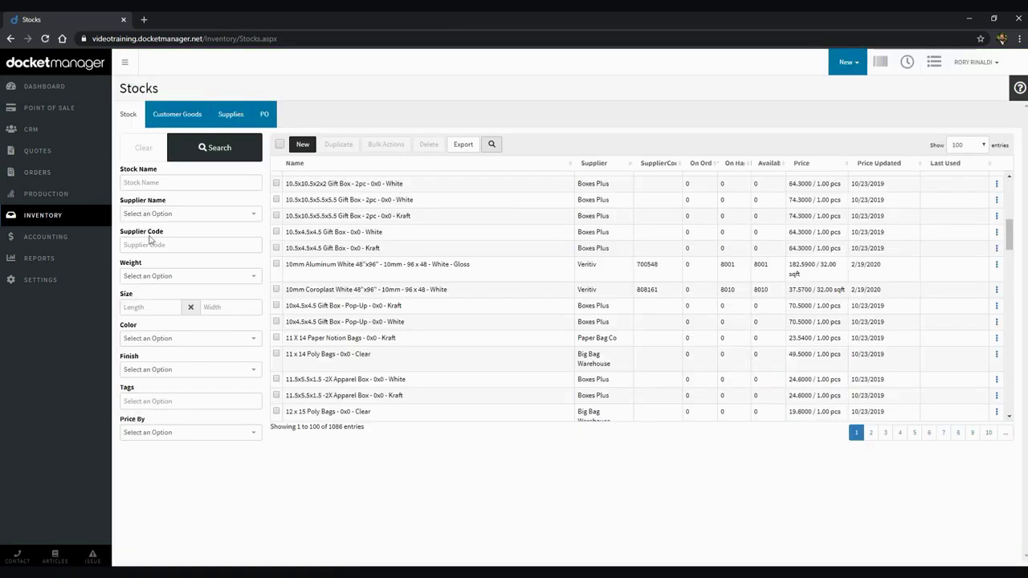
left_click(146, 400)
type("text")
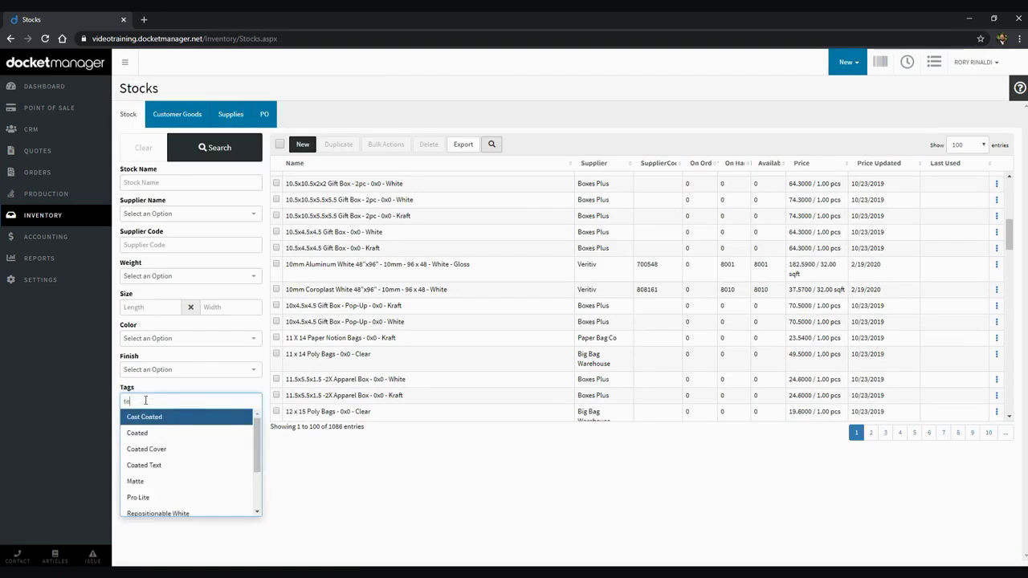
left_click(143, 418)
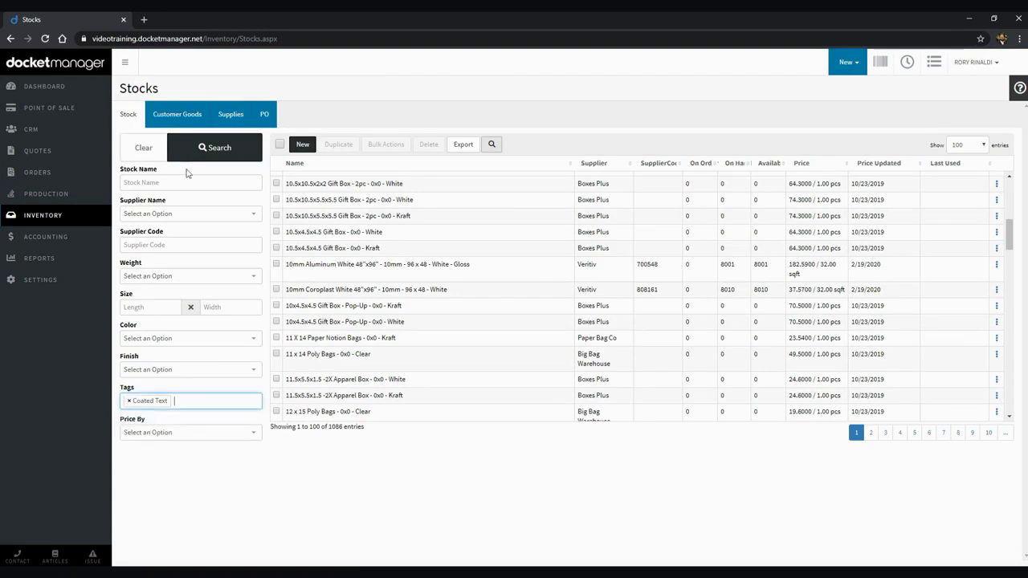
left_click(190, 157)
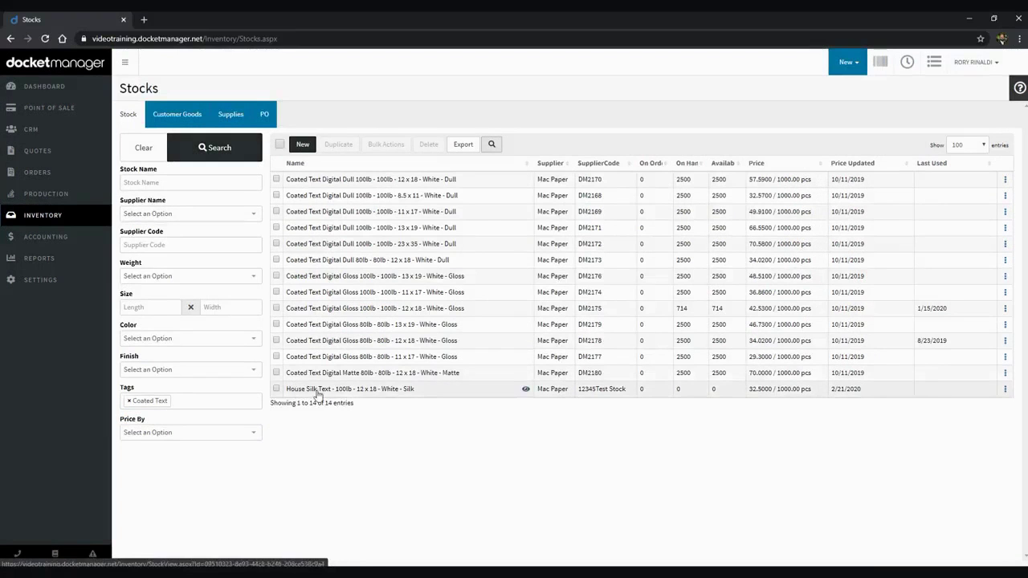
left_click(277, 390)
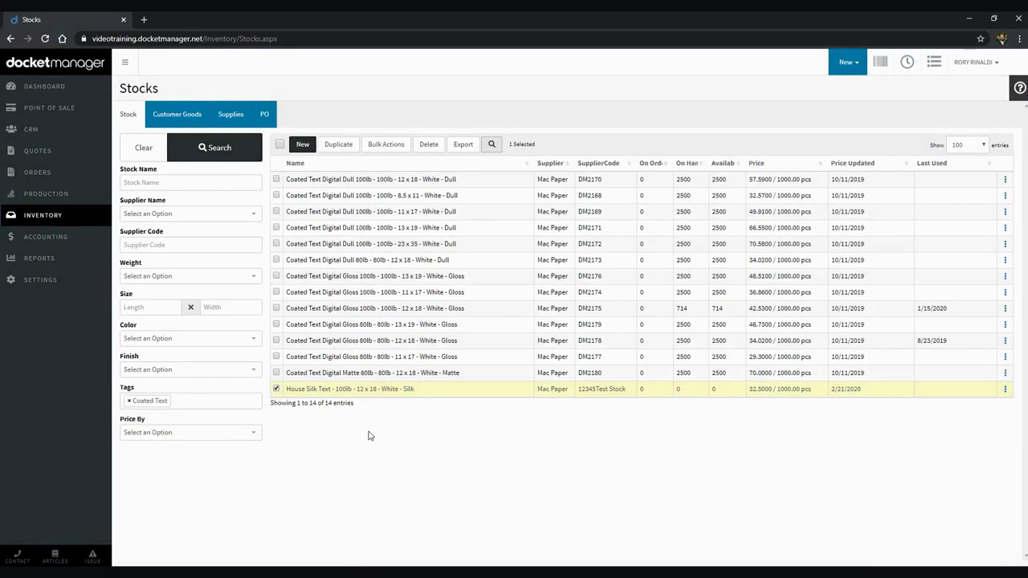